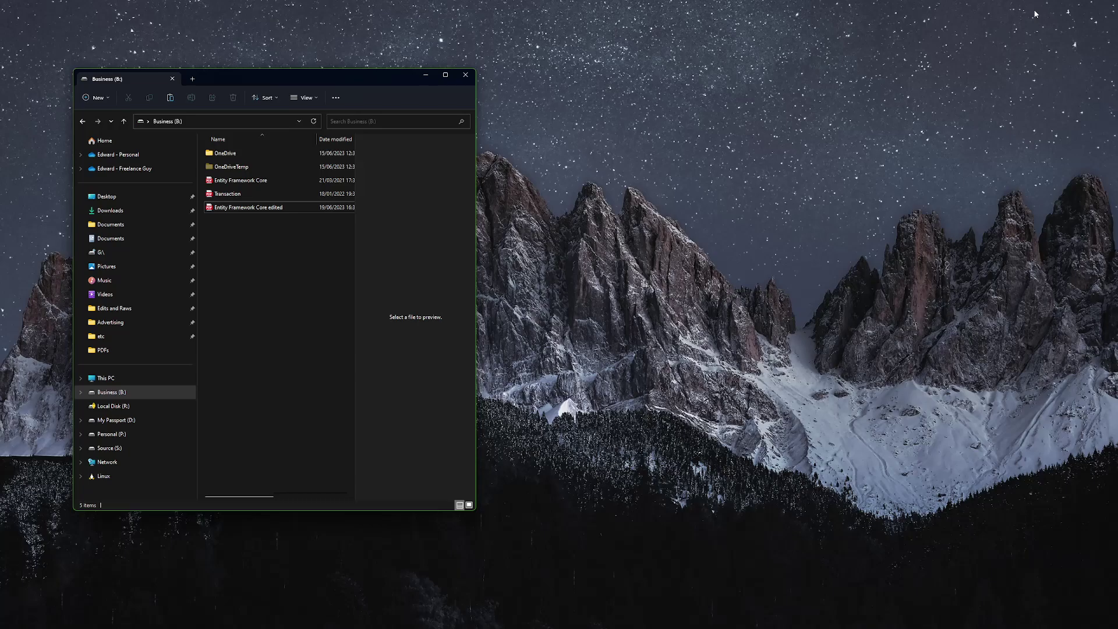
Open the Entity Framework Core PDF and show its page thumbnails panel
double_click(251, 183)
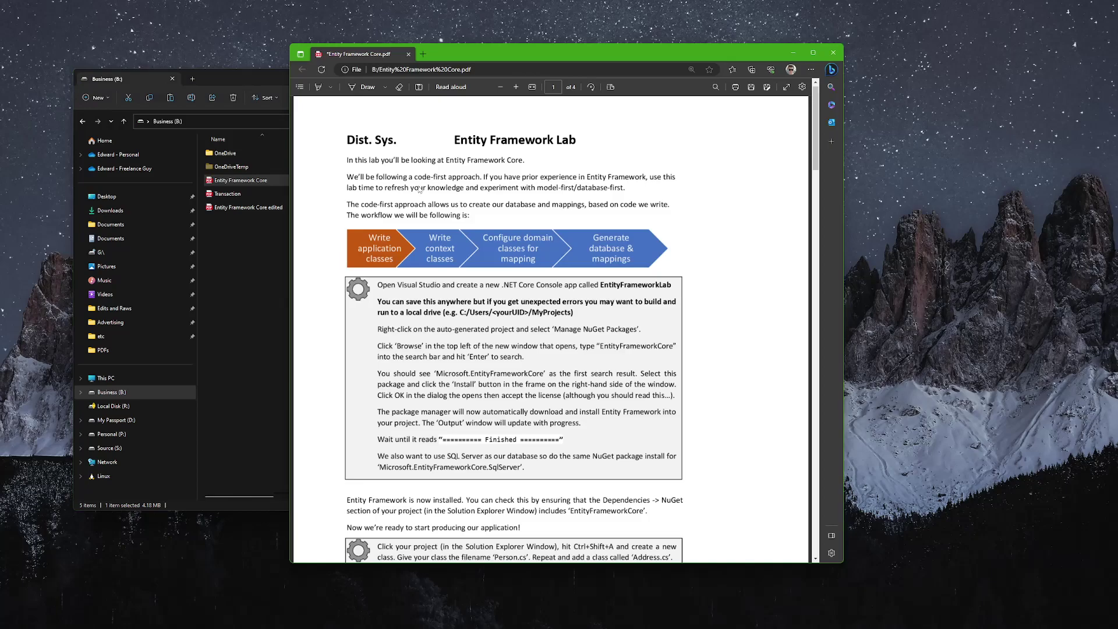
click(300, 87)
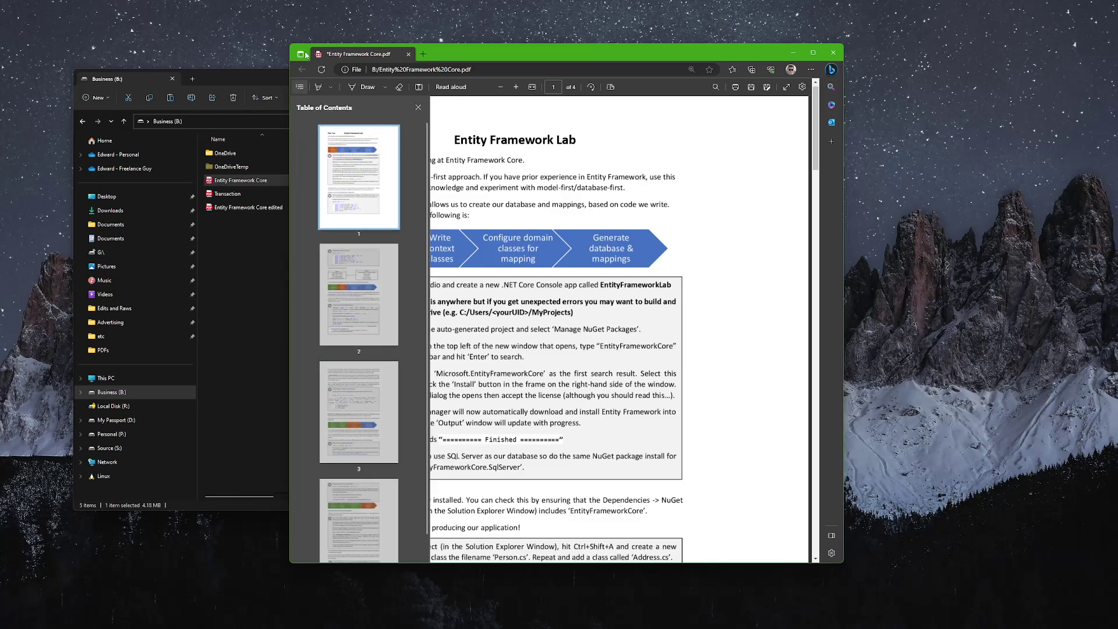
click(300, 89)
click(300, 88)
scroll(358, 262, down, 1)
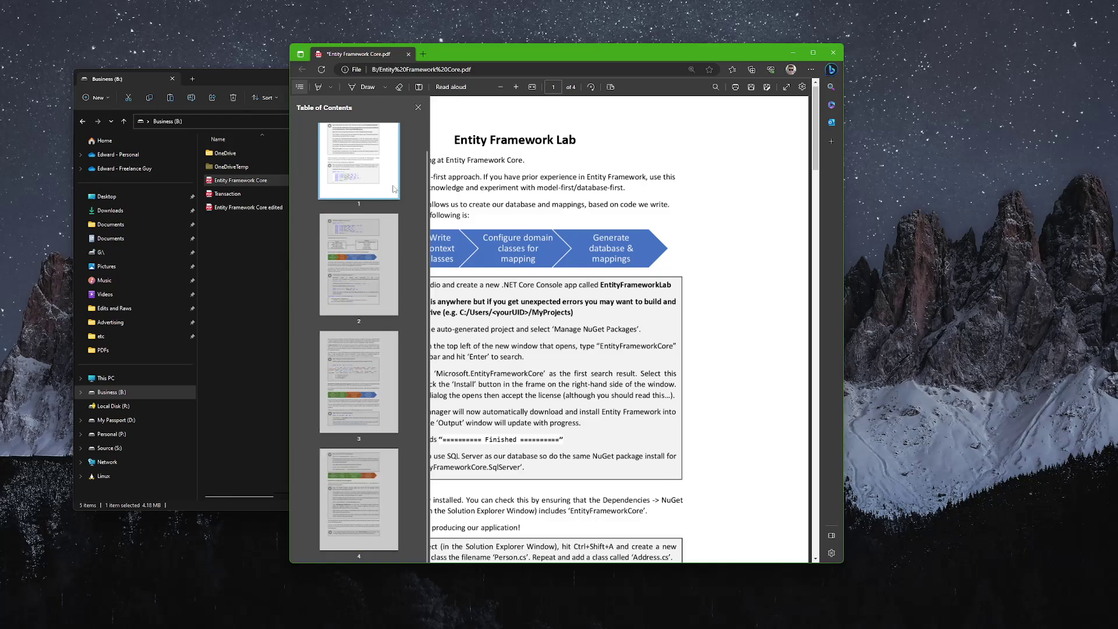
scroll(394, 189, up, 1)
scroll(394, 200, down, 1)
Jump to page 4 and scroll to the 'Now hit F5' instructions
click(355, 476)
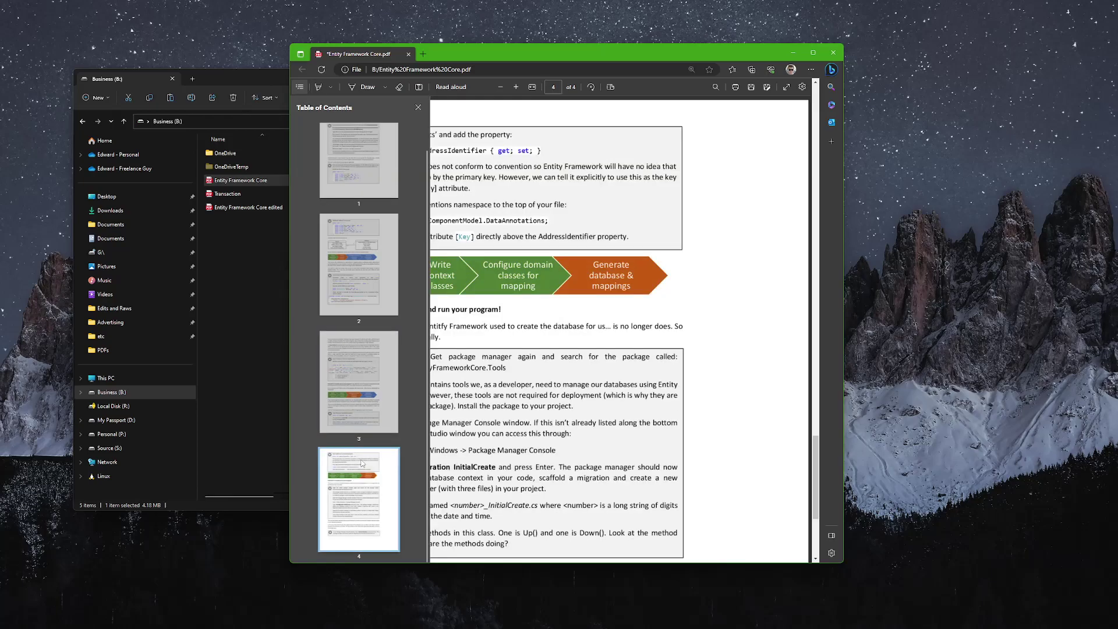
click(687, 218)
scroll(687, 233, down, 3)
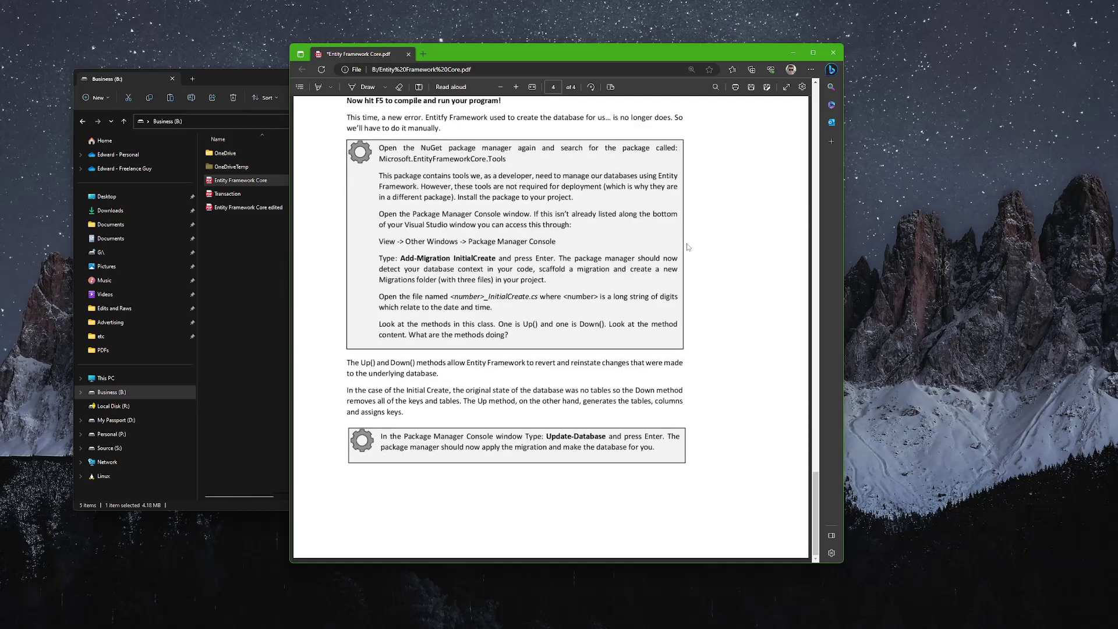
scroll(435, 385, up, 2)
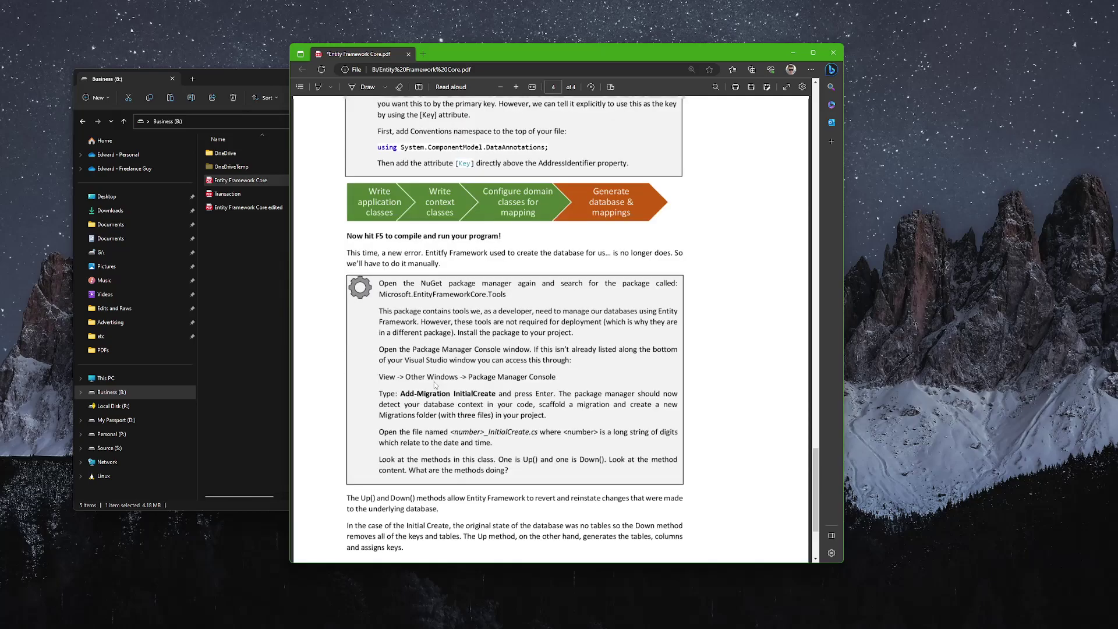
scroll(435, 384, up, 1)
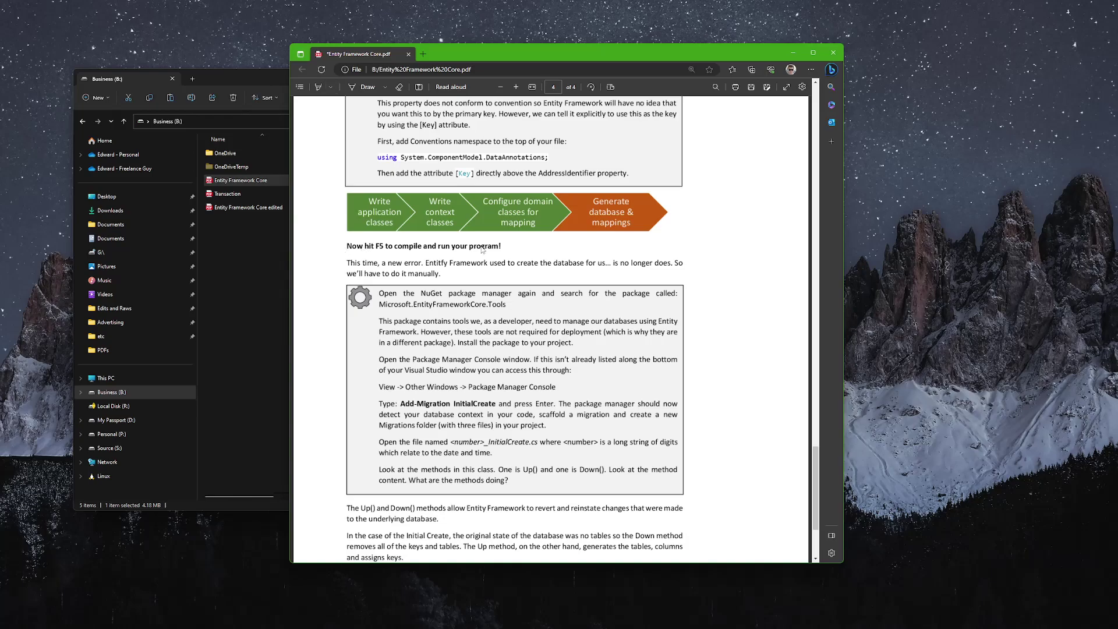
Set the highlighter to red at maximum thickness
click(318, 87)
click(330, 87)
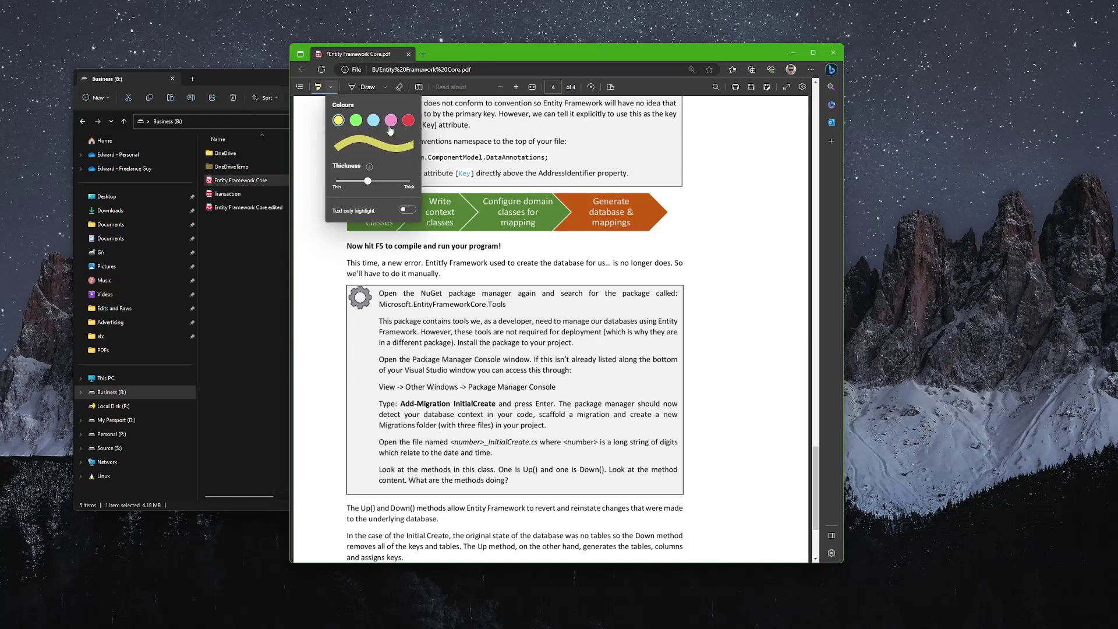
click(408, 121)
drag(367, 181, 403, 185)
click(403, 183)
click(358, 244)
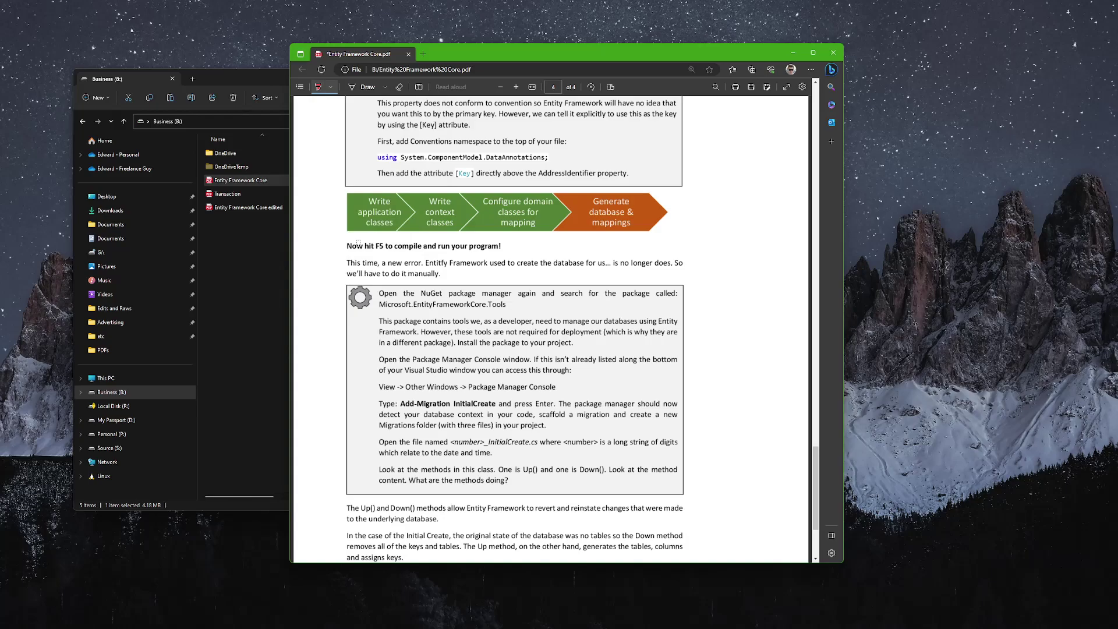
Highlight the 'Now hit F5 to compile and run your program!' line in red
drag(348, 245, 505, 246)
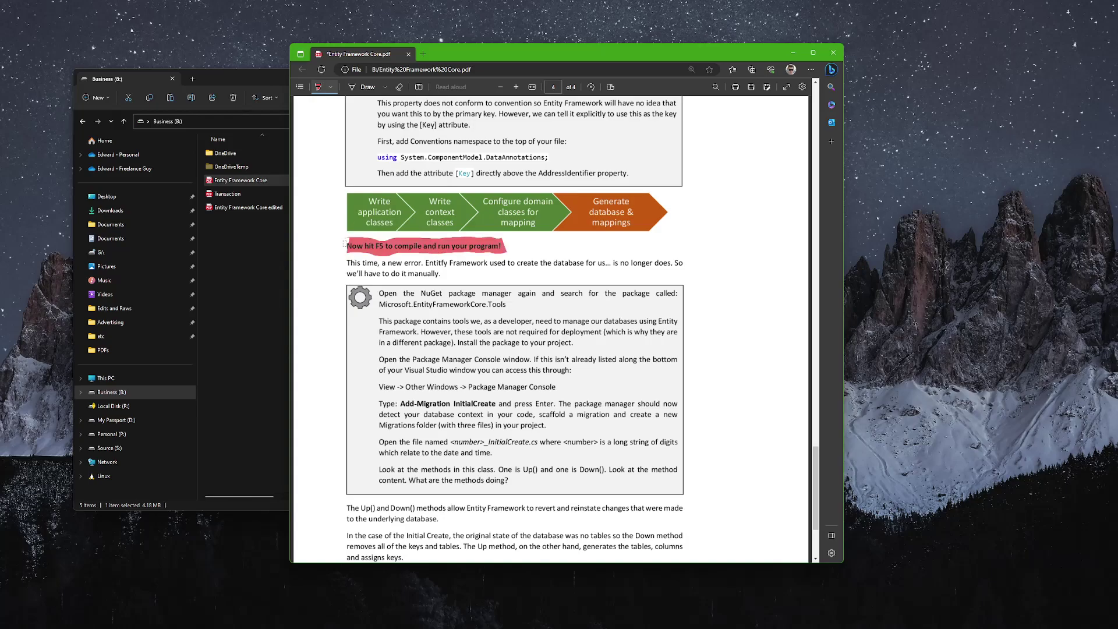
drag(345, 243, 359, 246)
click(330, 88)
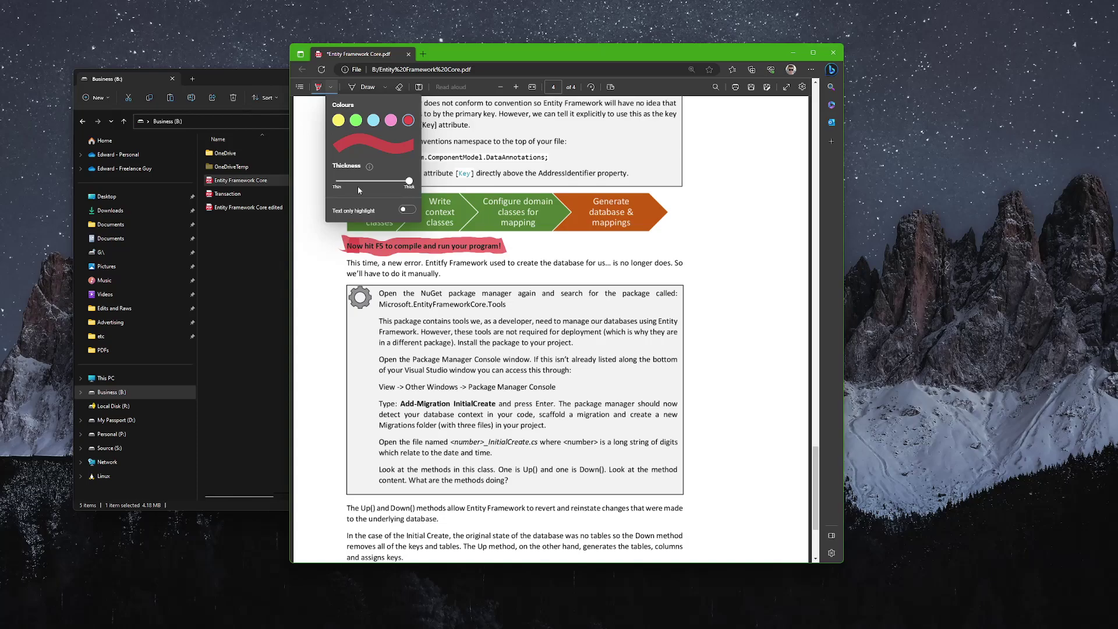
Set the pen to thick red and draw an arrow in the right margin toward the NuGet box
click(358, 88)
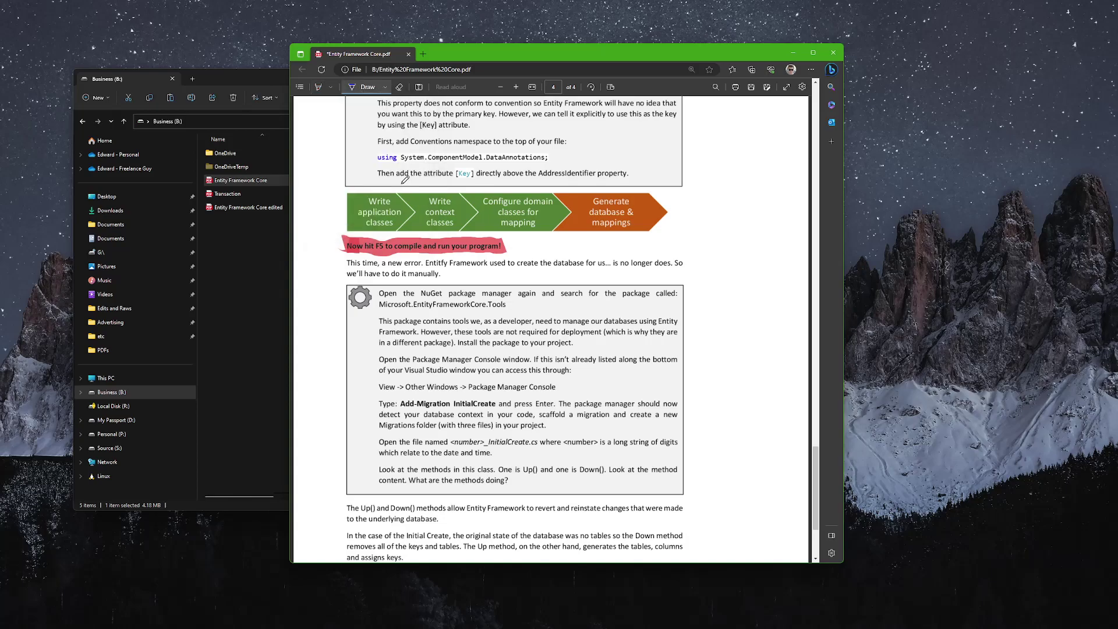
click(371, 91)
click(372, 90)
click(385, 88)
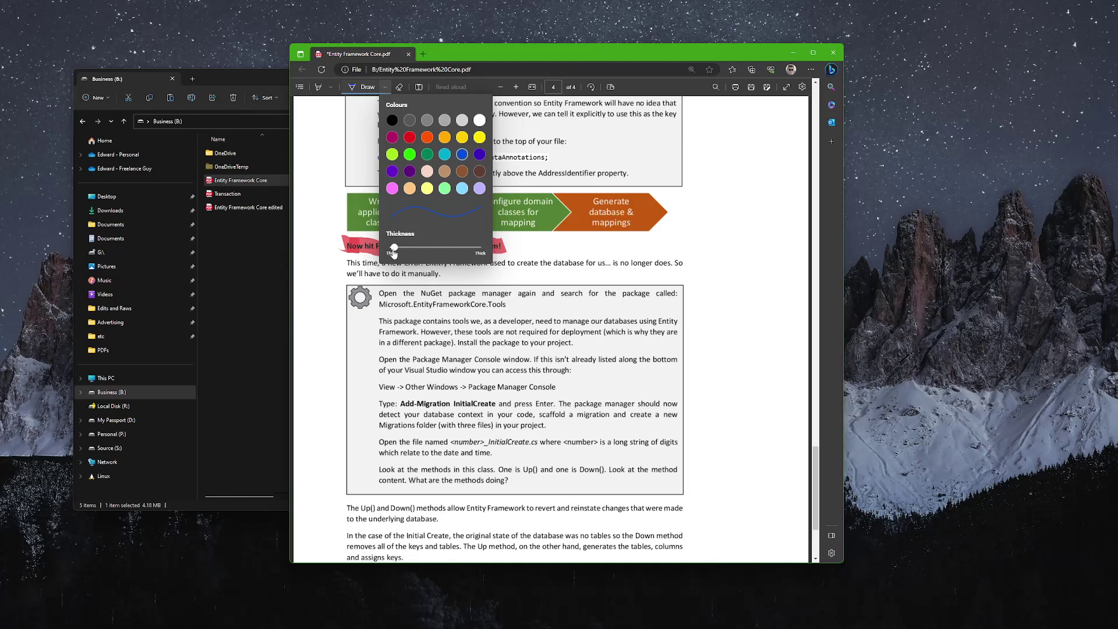
drag(394, 248, 437, 248)
drag(438, 249, 441, 248)
click(410, 137)
mouse_move(710, 246)
mouse_down()
mouse_move(694, 288)
mouse_move(679, 265)
mouse_move(719, 237)
mouse_up()
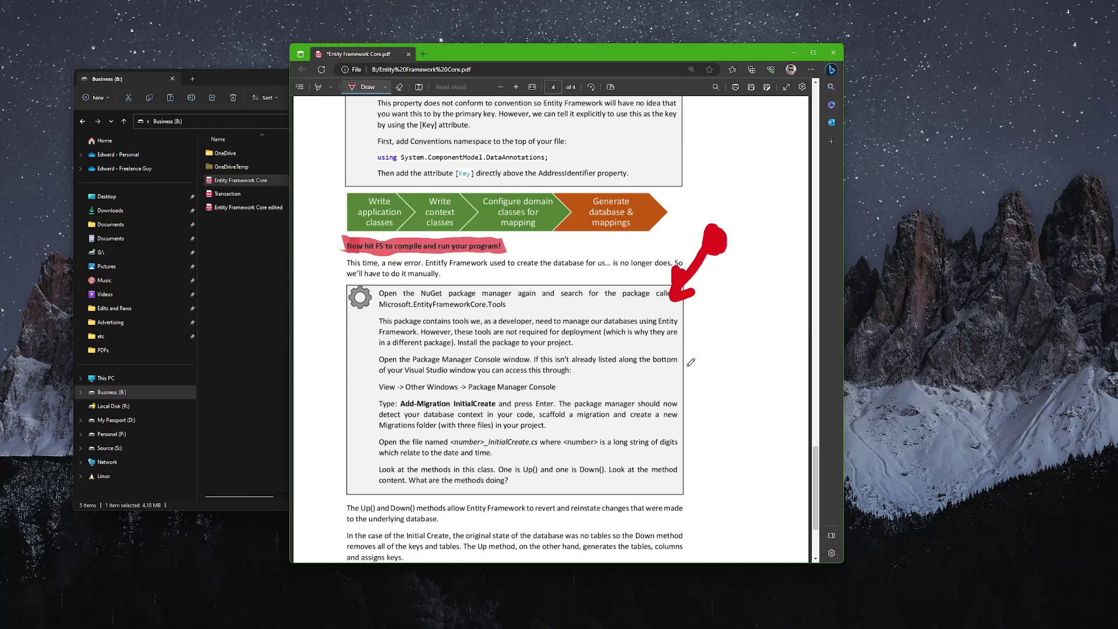
scroll(691, 362, up, 2)
Extend the red arrow up to the [Key] explanation and write '#1' beside it
mouse_move(706, 371)
mouse_down()
mouse_move(657, 267)
mouse_move(683, 284)
mouse_up()
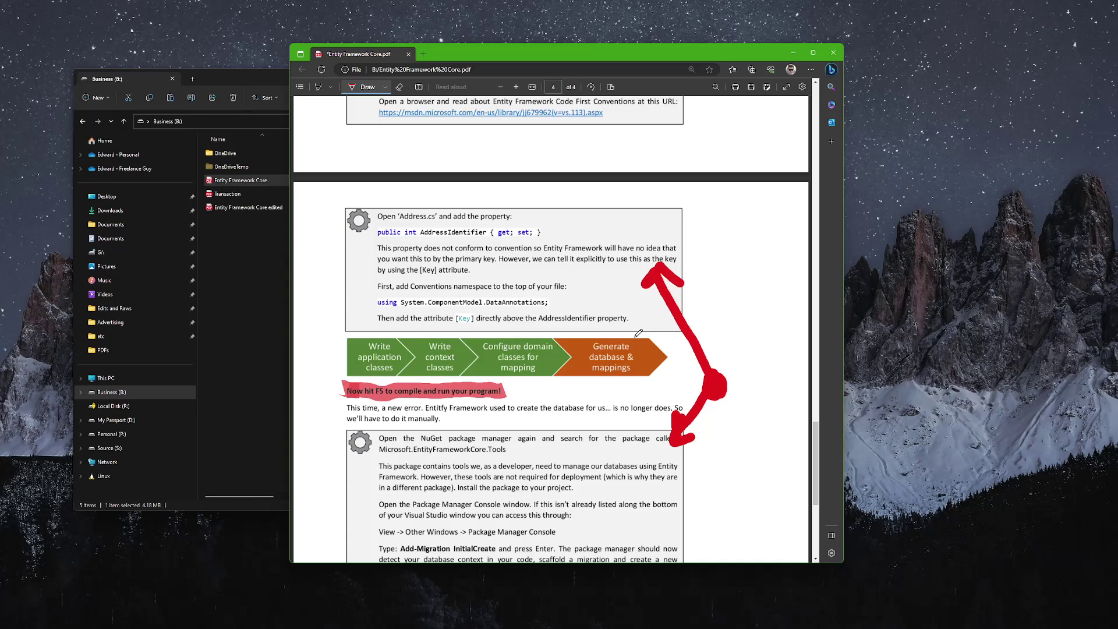
scroll(647, 344, down, 4)
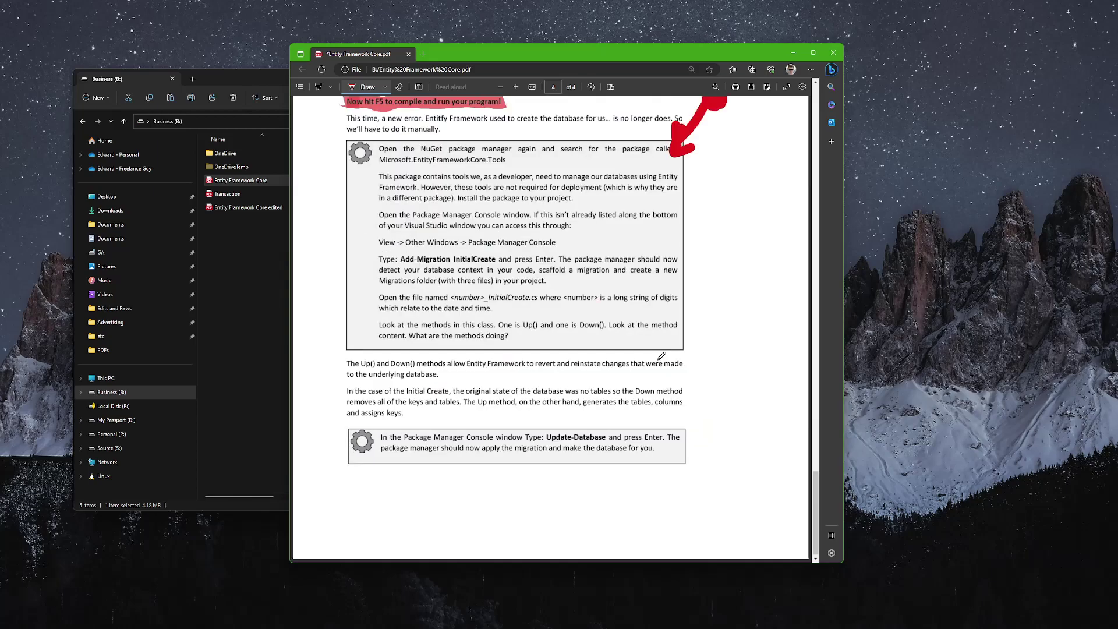
scroll(661, 355, up, 6)
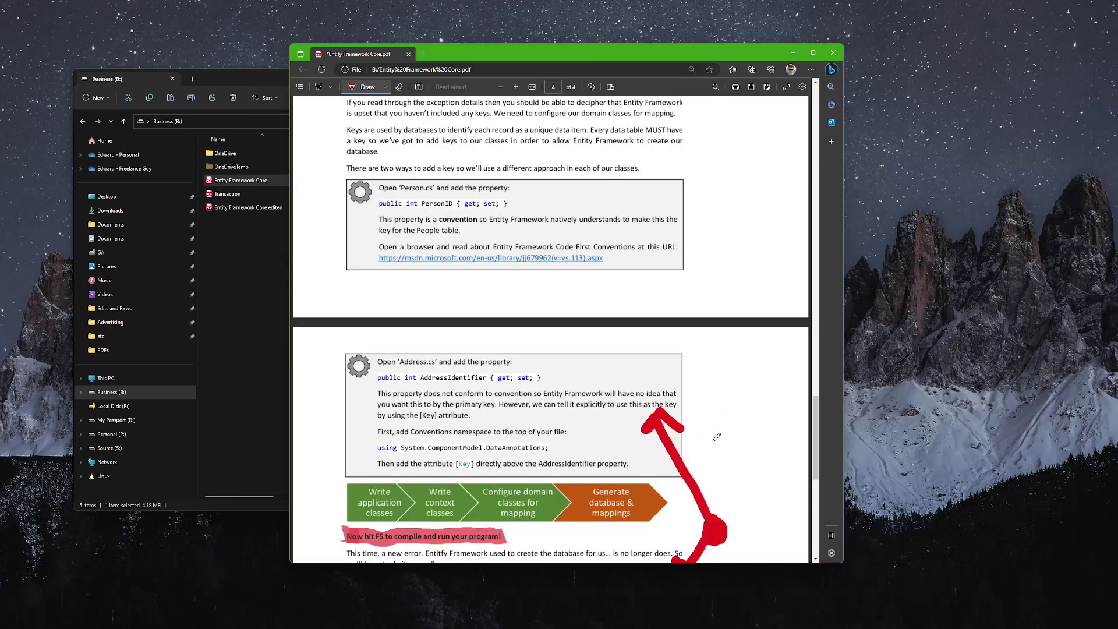
scroll(734, 361, down, 3)
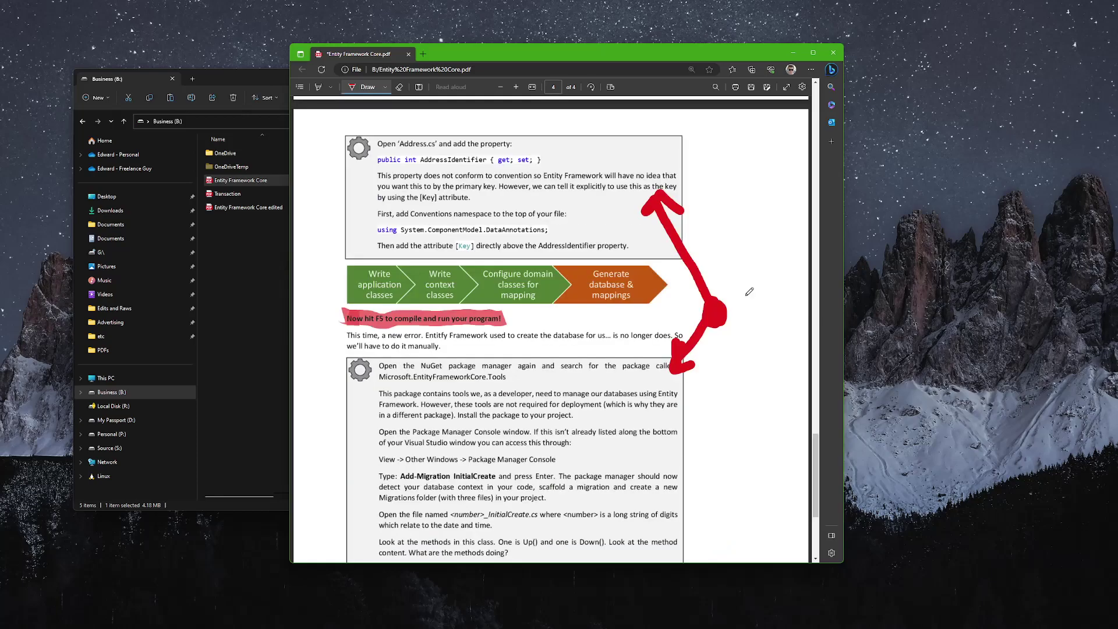
drag(746, 294, 746, 338)
drag(755, 292, 756, 338)
mouse_move(738, 305)
mouse_down()
mouse_move(764, 303)
mouse_move(789, 337)
mouse_up()
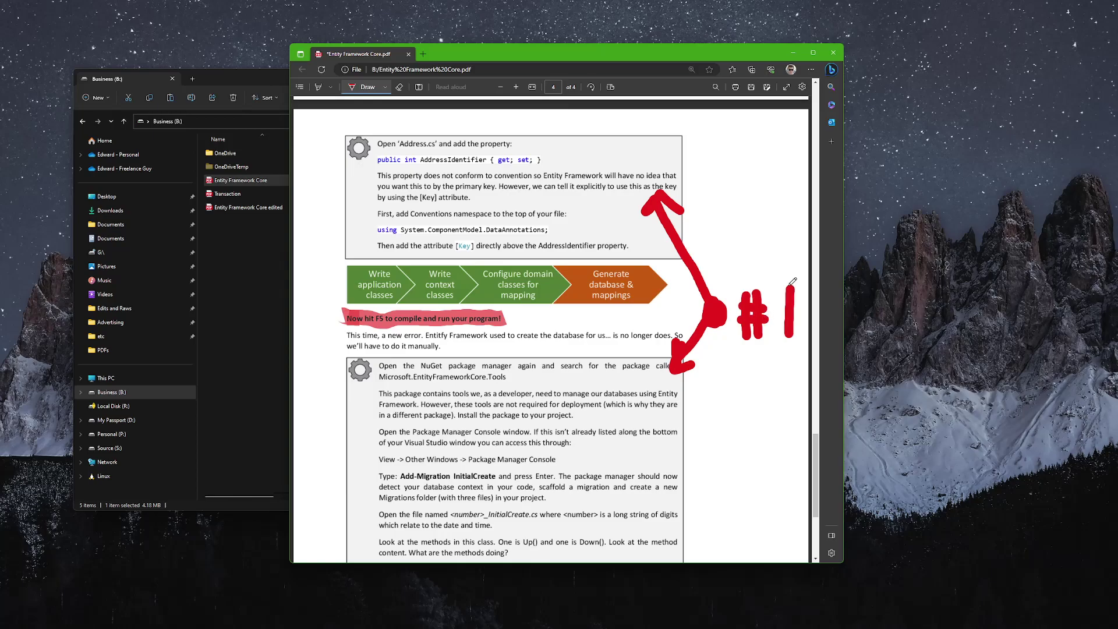
drag(792, 282, 807, 329)
Write a red '1' beside page 3's Program.cs code box
scroll(701, 269, up, 10)
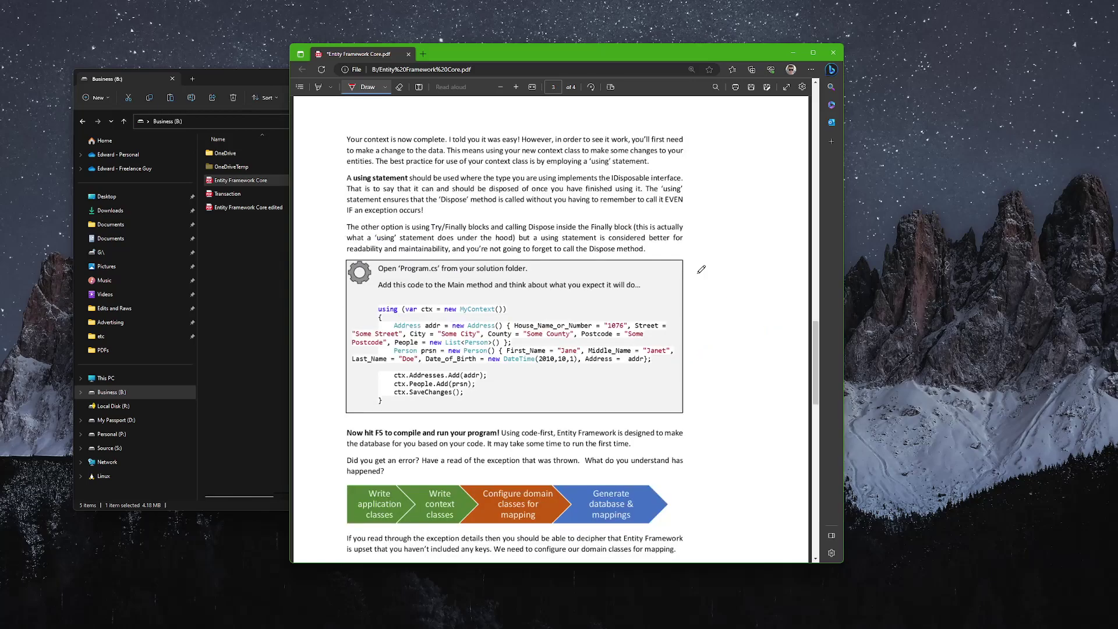
drag(669, 283, 693, 331)
drag(669, 321, 718, 325)
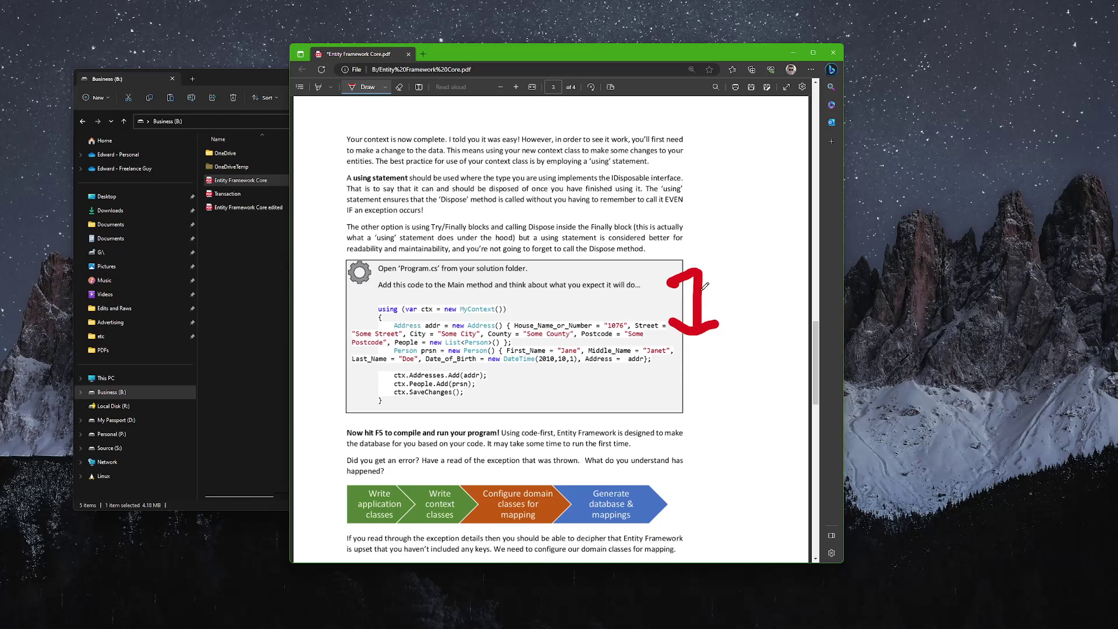
scroll(621, 314, down, 10)
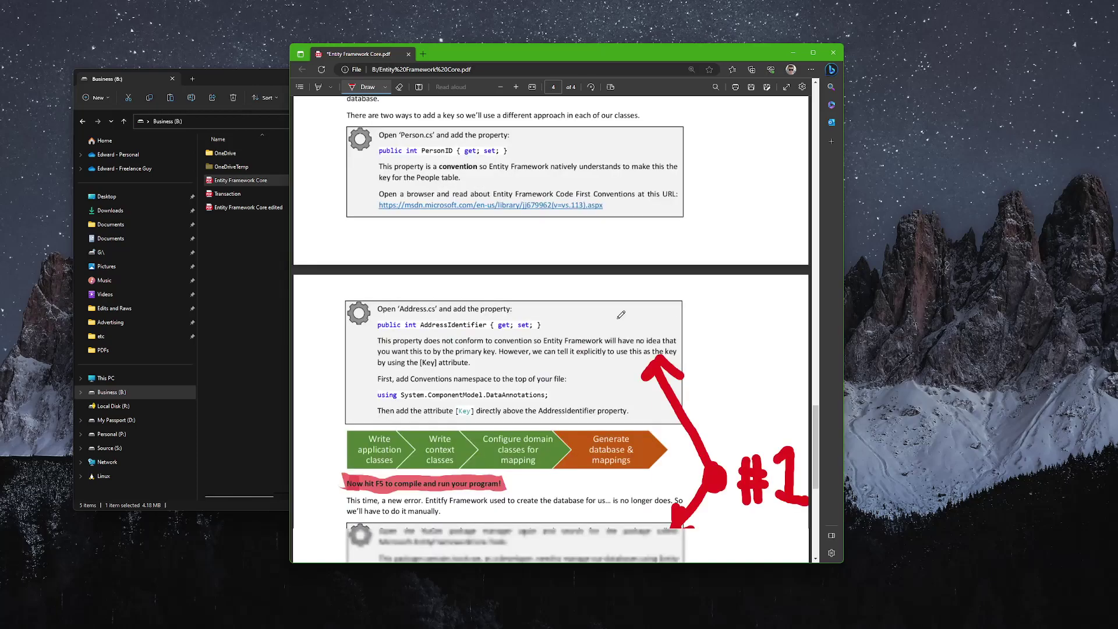
scroll(621, 314, down, 3)
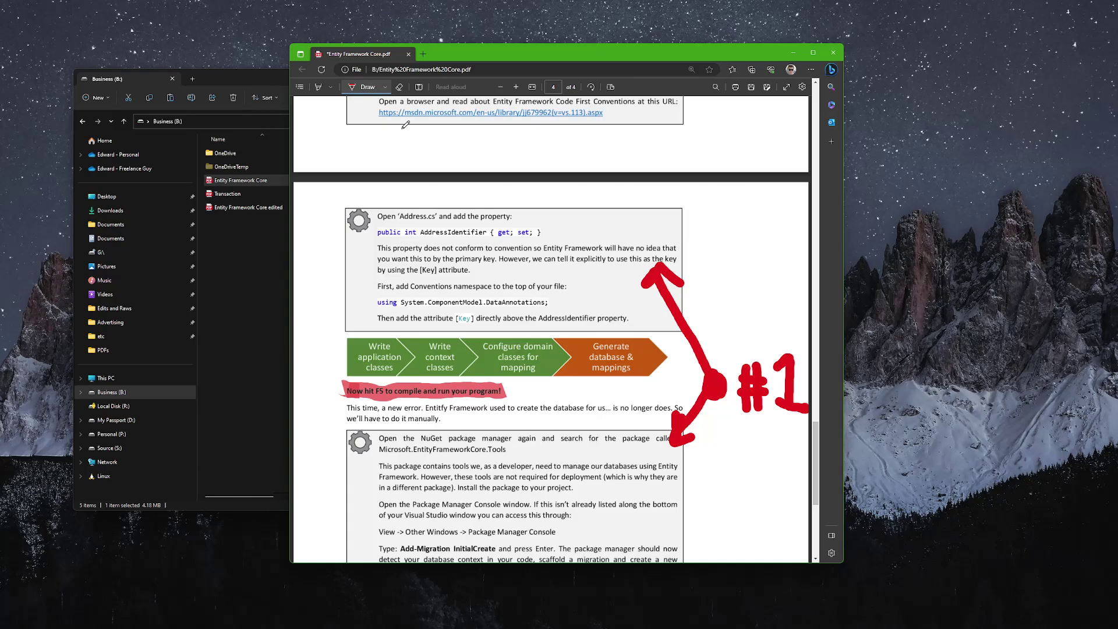
Erase the red ink marks, including the handwritten '1' beside the Program.cs code box
click(399, 87)
scroll(716, 200, down, 3)
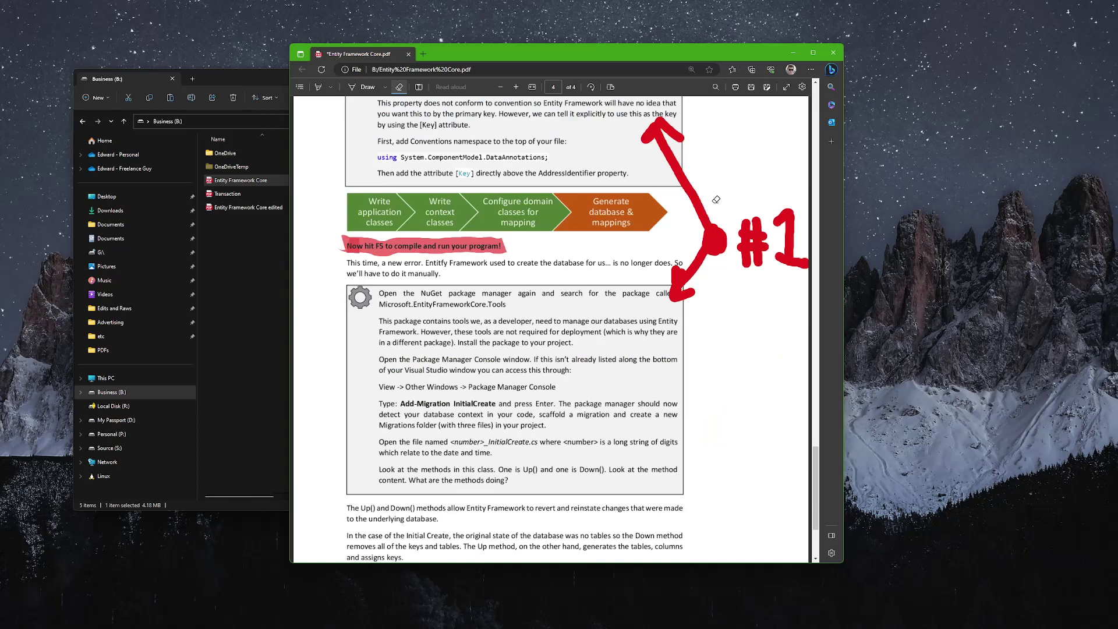
scroll(716, 200, up, 1)
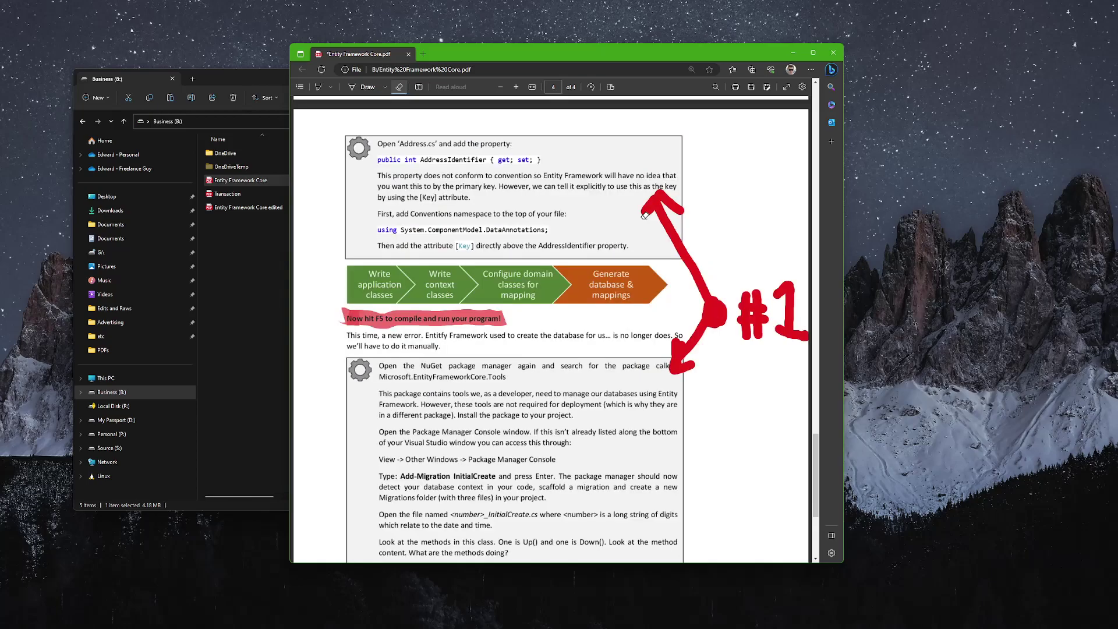
mouse_move(644, 216)
mouse_down()
mouse_move(706, 310)
mouse_move(751, 306)
mouse_up()
scroll(750, 307, up, 3)
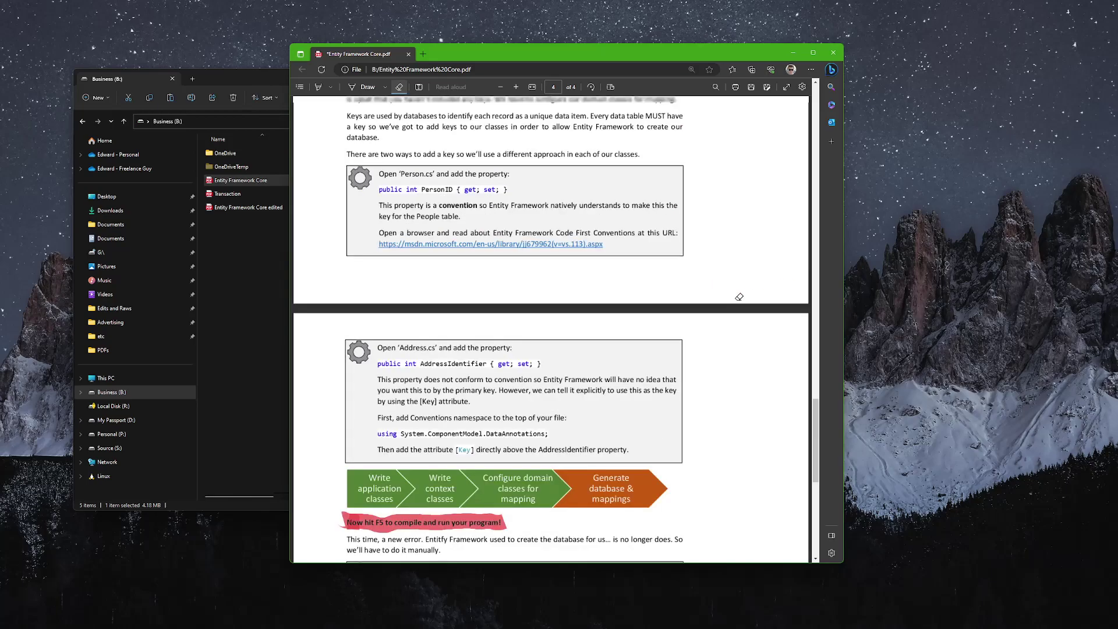
scroll(739, 297, up, 5)
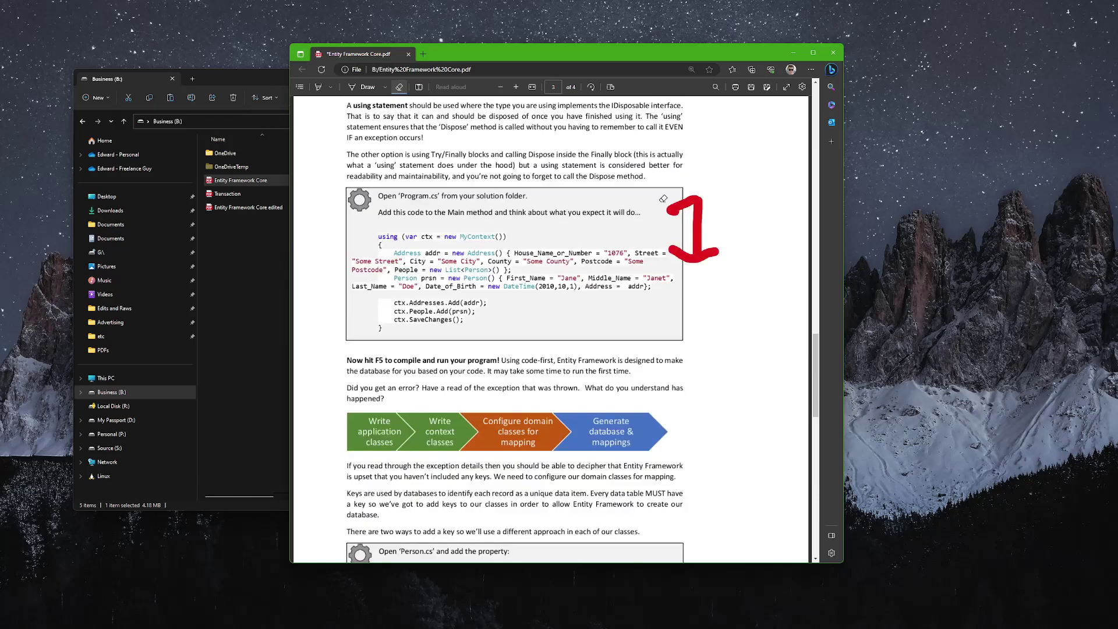
drag(664, 198, 658, 252)
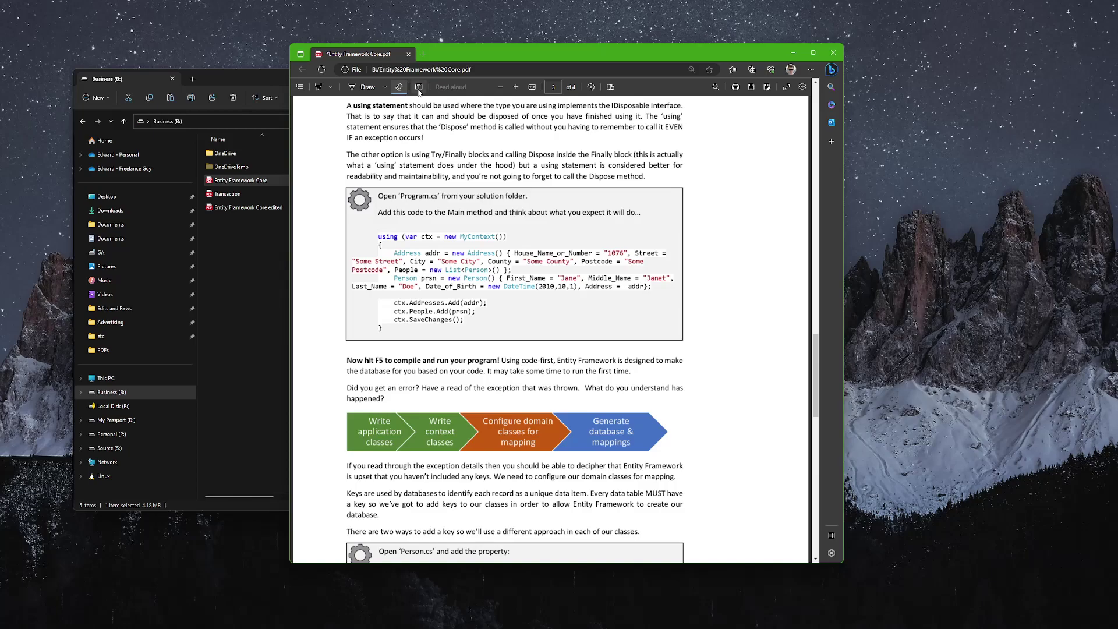
Add a text note reading 'This is pretty cool!' beside the Program.cs code box
click(419, 87)
click(750, 246)
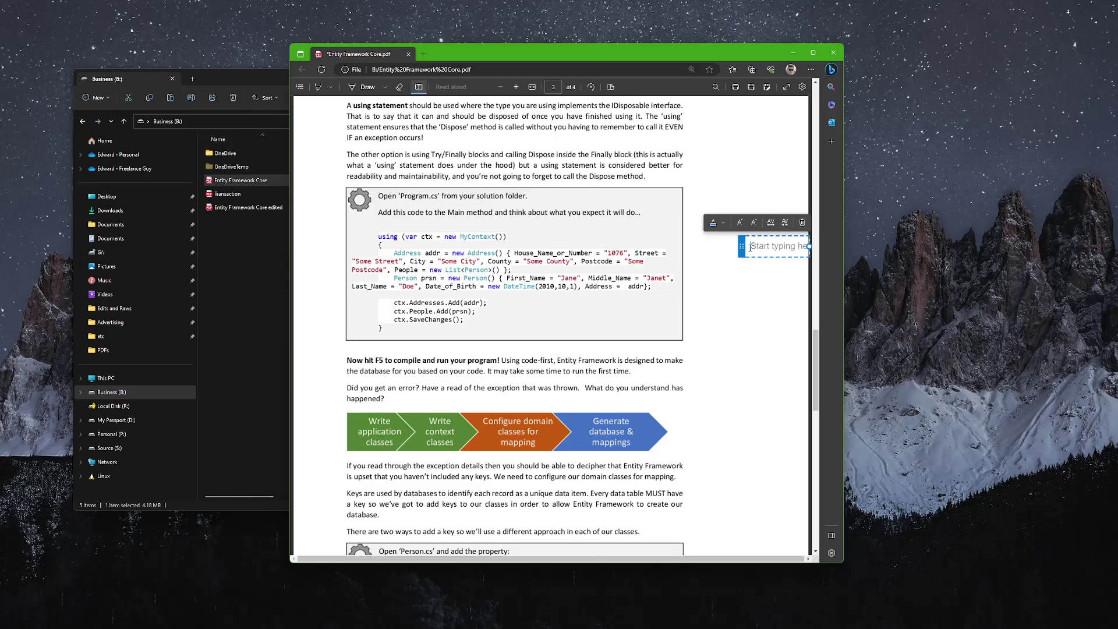
text(T)
drag(741, 254, 679, 214)
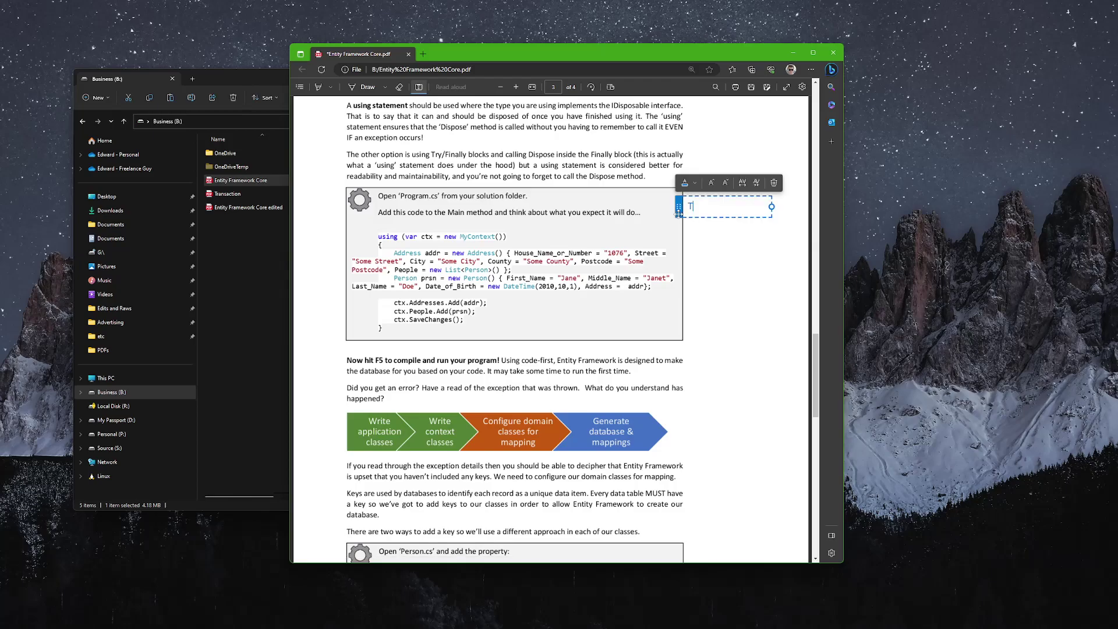
text(his is pretty cool!)
Make the note green with larger text and wider spacing, and nudge it slightly higher
click(689, 184)
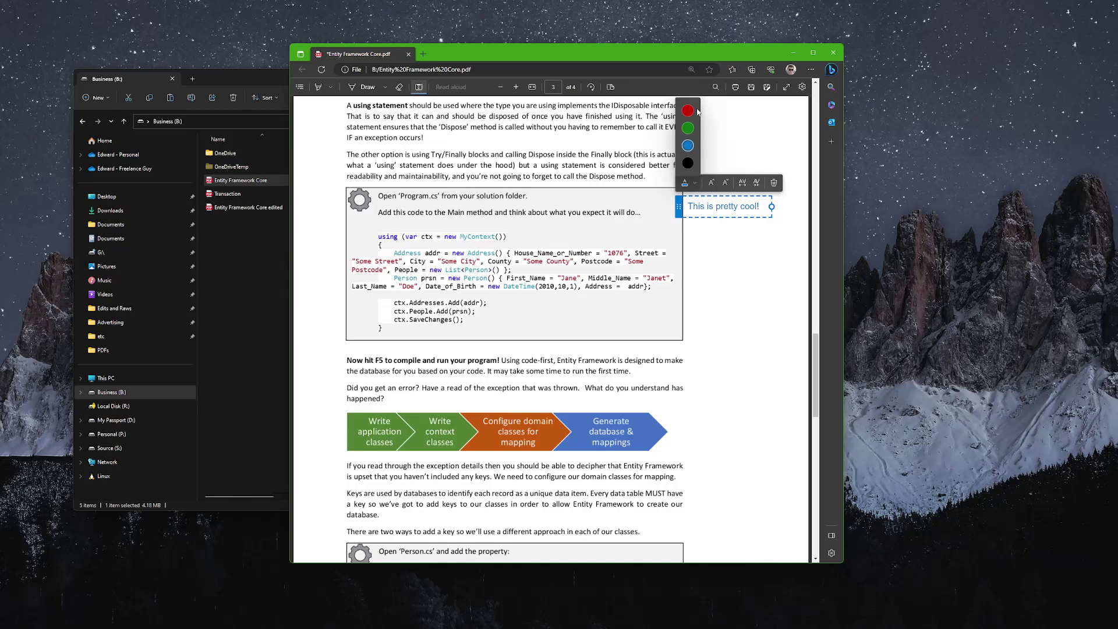
click(687, 164)
click(726, 183)
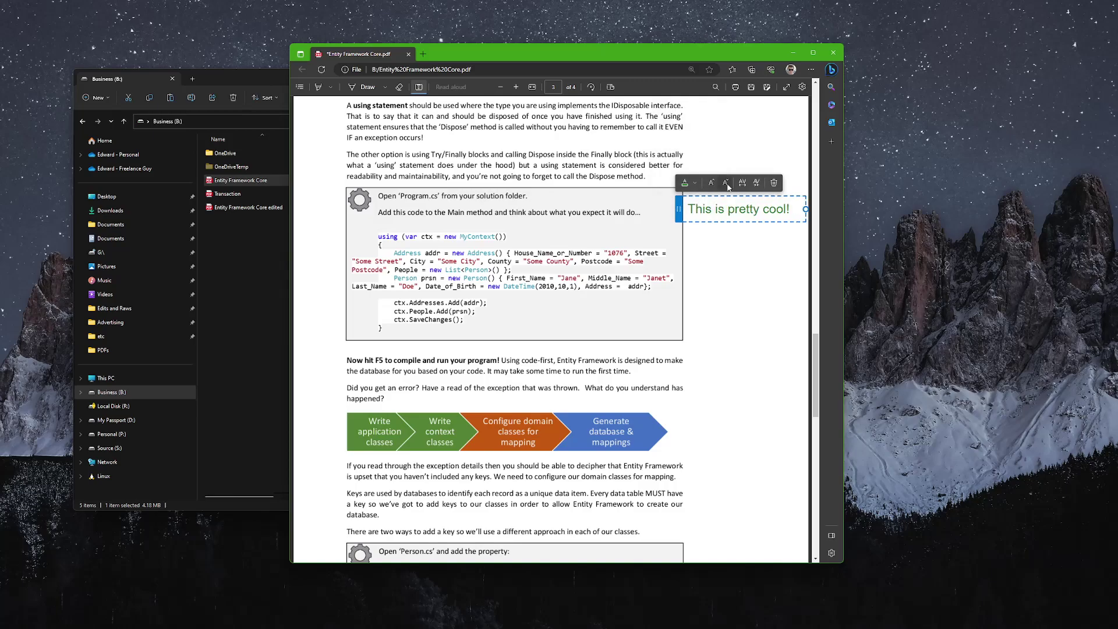
click(726, 183)
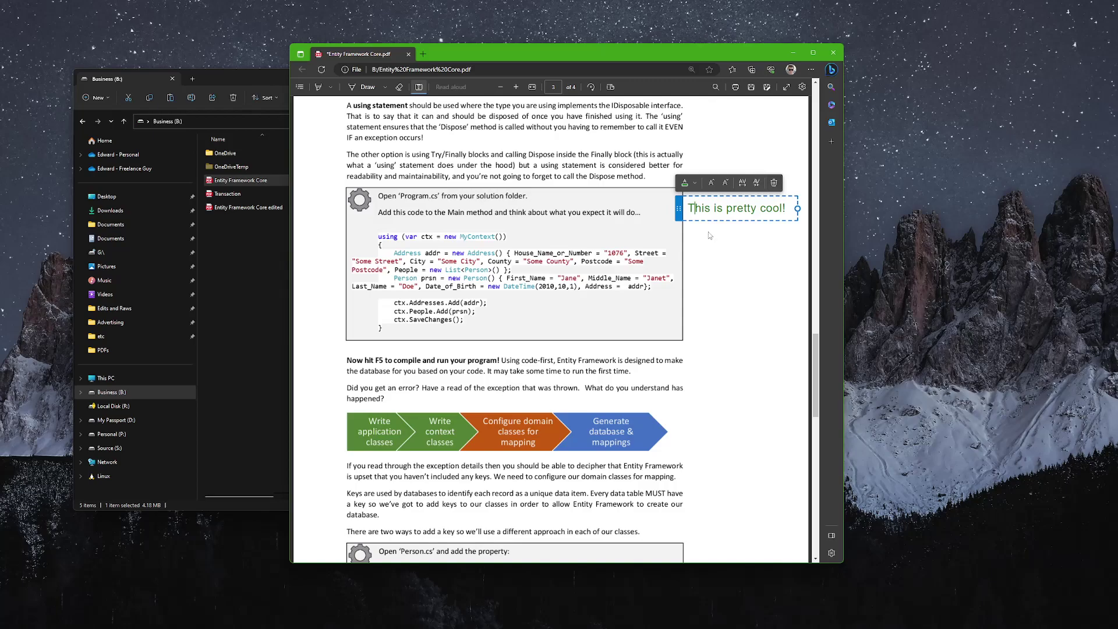
drag(679, 208, 677, 204)
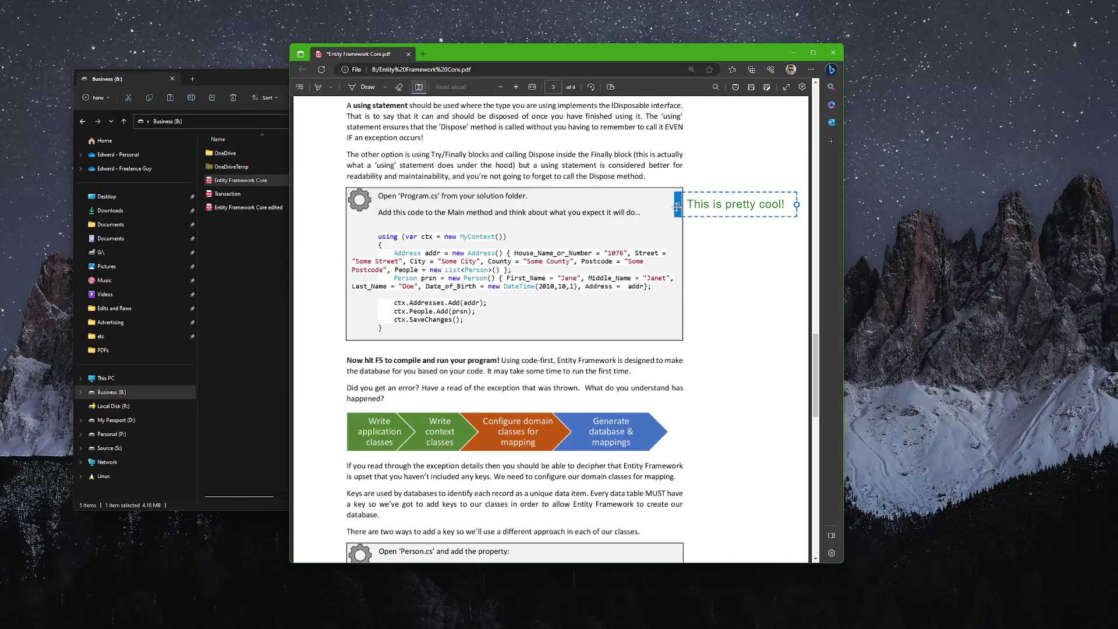
drag(677, 206, 678, 200)
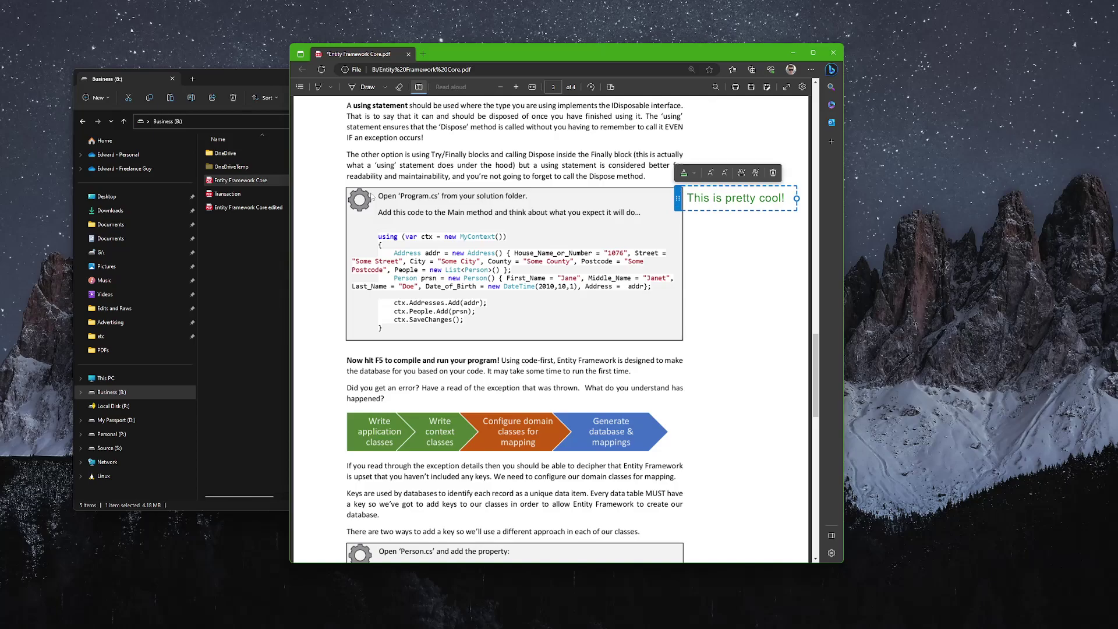
Set the highlighter to green at its thickest stroke
click(318, 88)
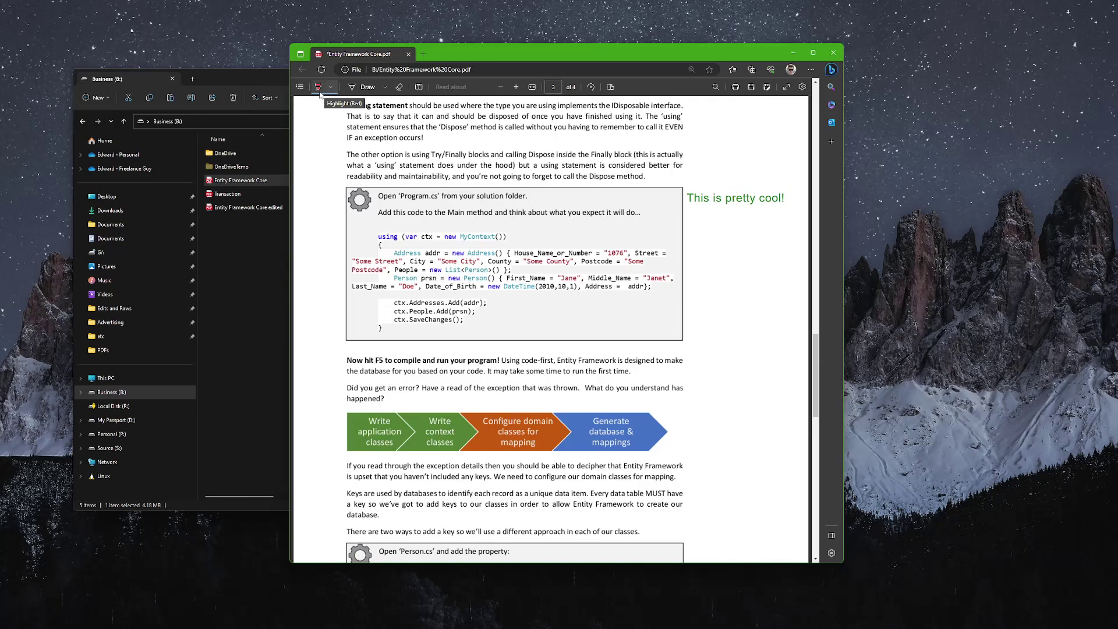
click(331, 87)
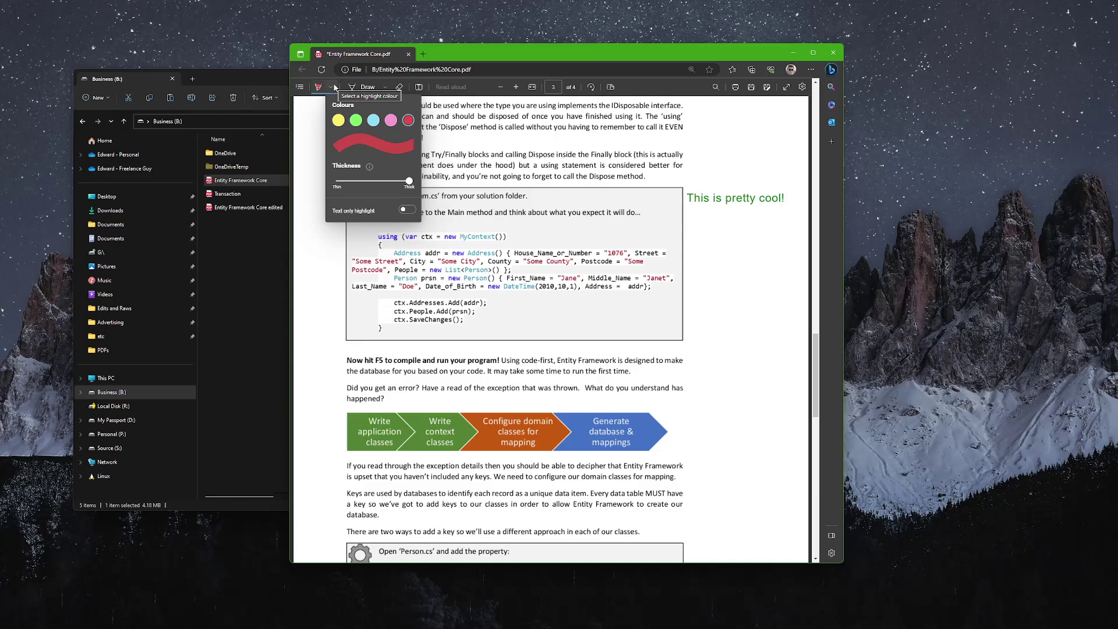
click(355, 120)
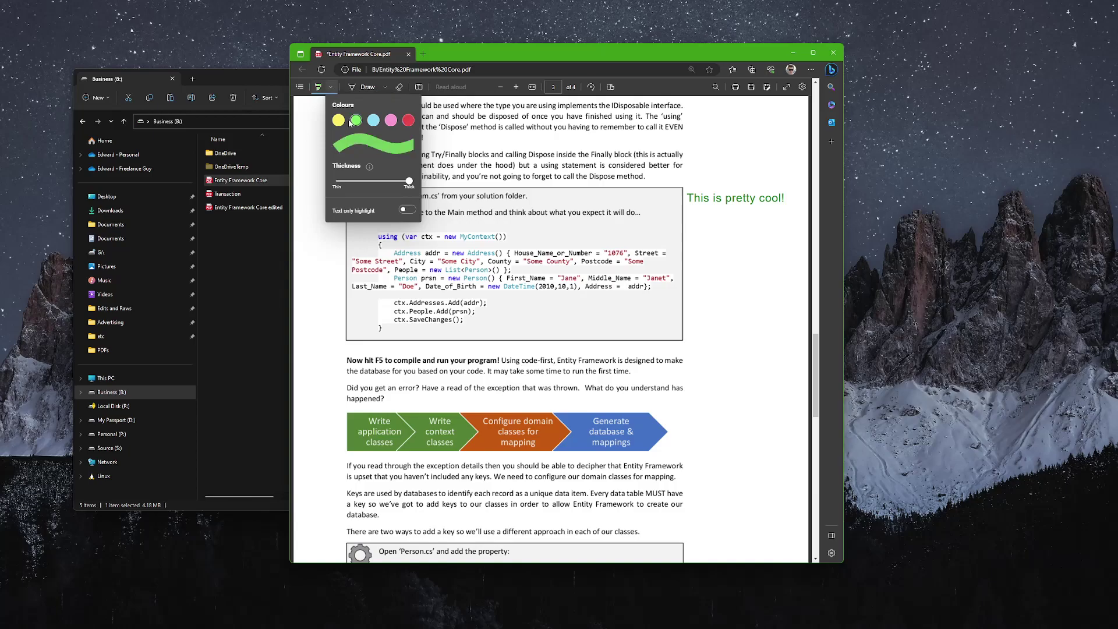
click(351, 183)
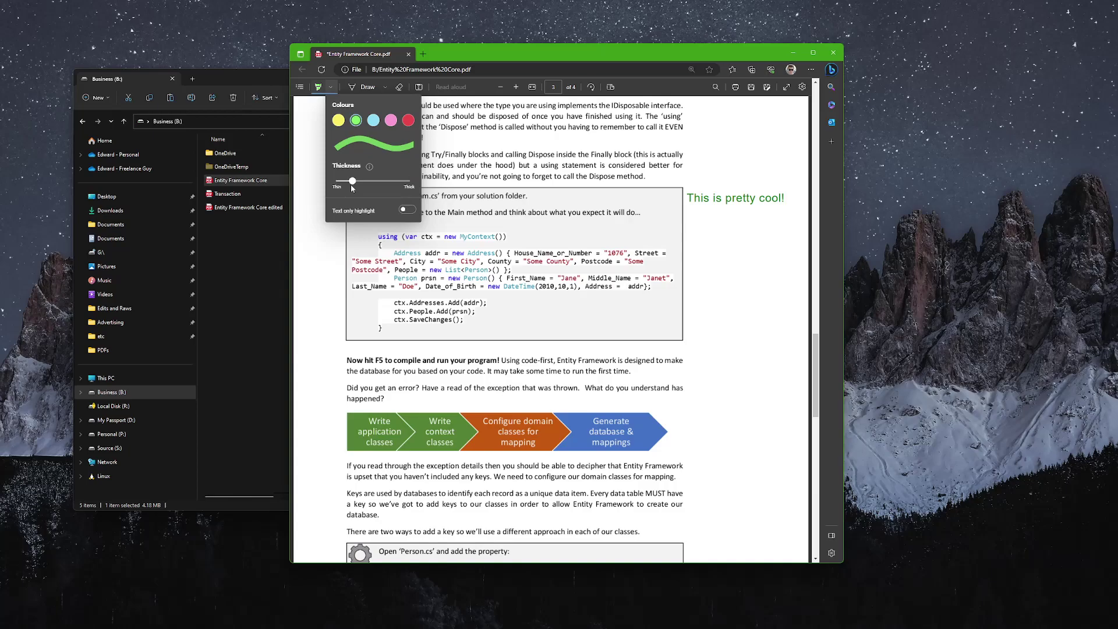
drag(351, 181, 409, 182)
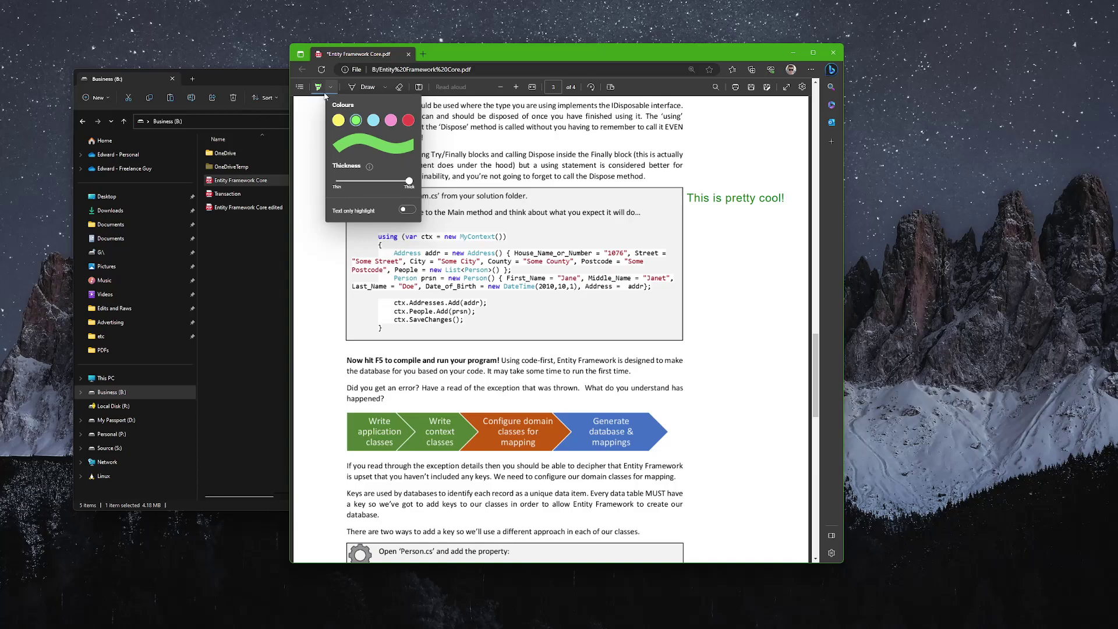
click(368, 163)
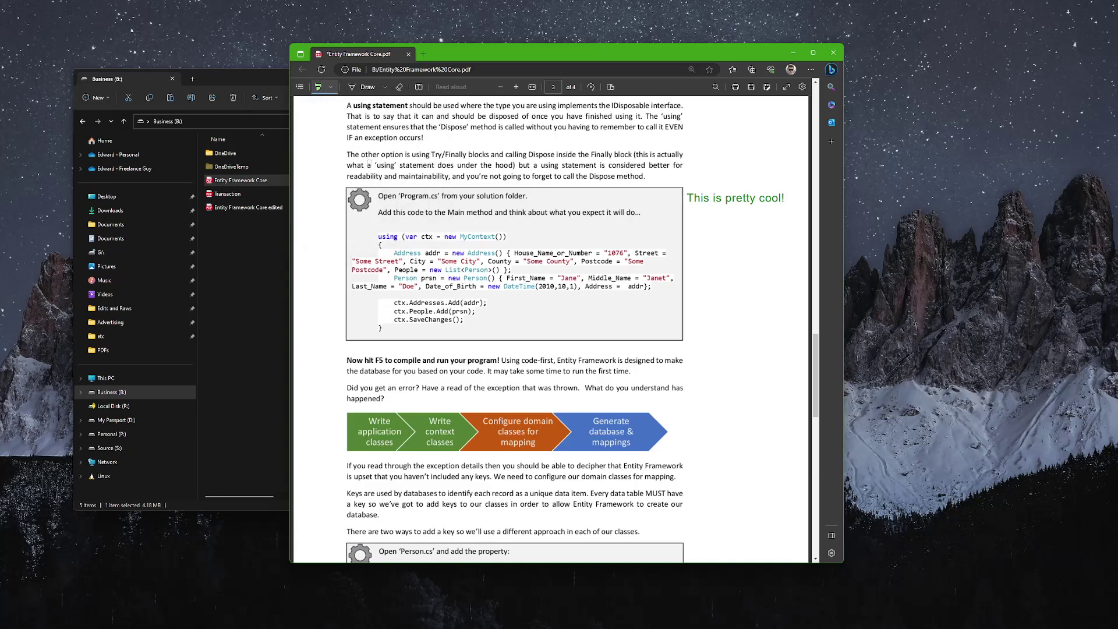
Highlight the three Try/Finally paragraph lines about calling Dispose
drag(517, 166, 686, 172)
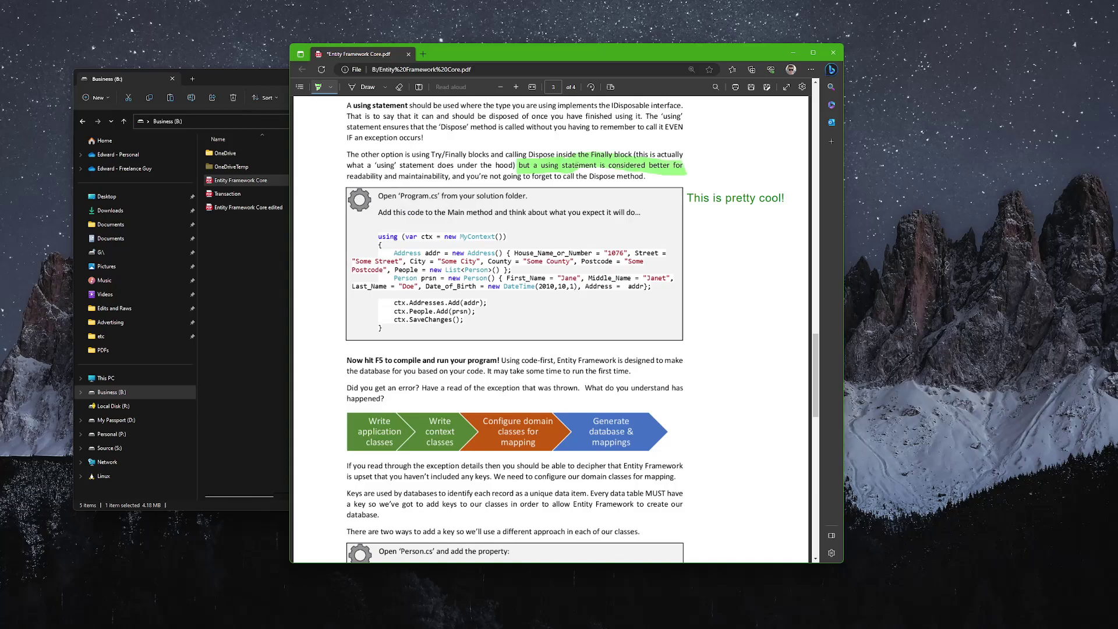
drag(518, 177, 638, 180)
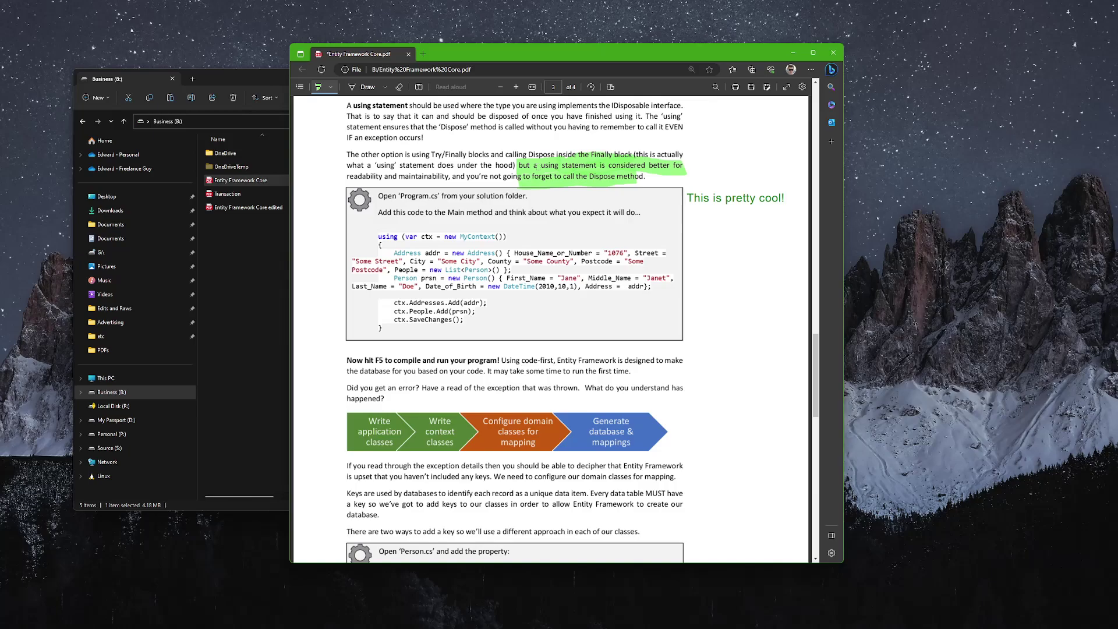
drag(527, 154, 693, 153)
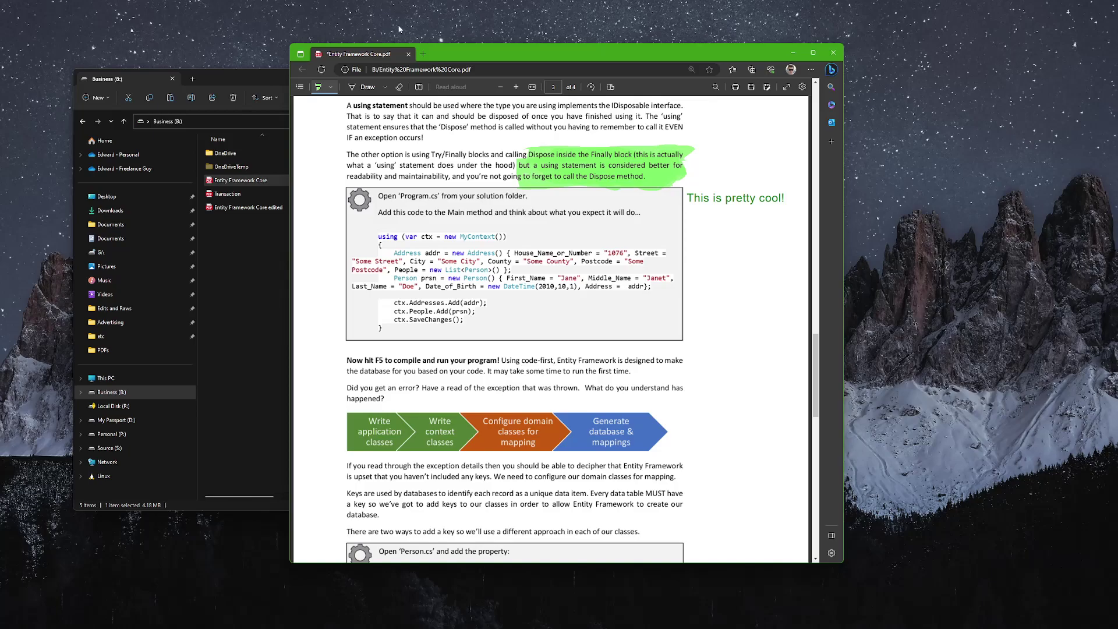
Draw a green ink loop around the three ctx lines, then undo it
click(363, 85)
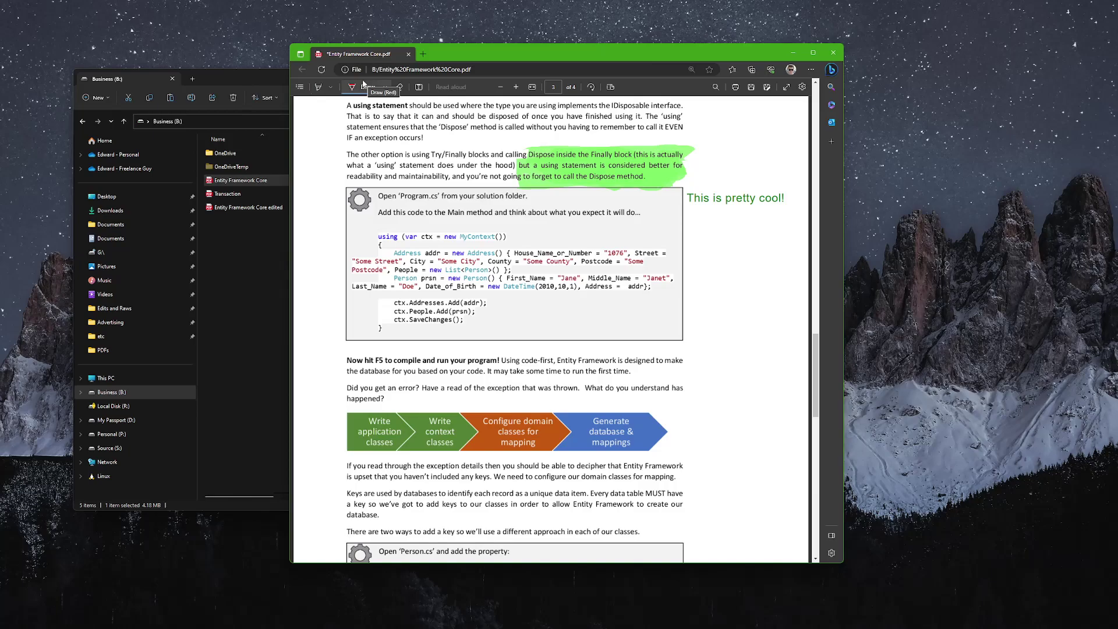
click(363, 87)
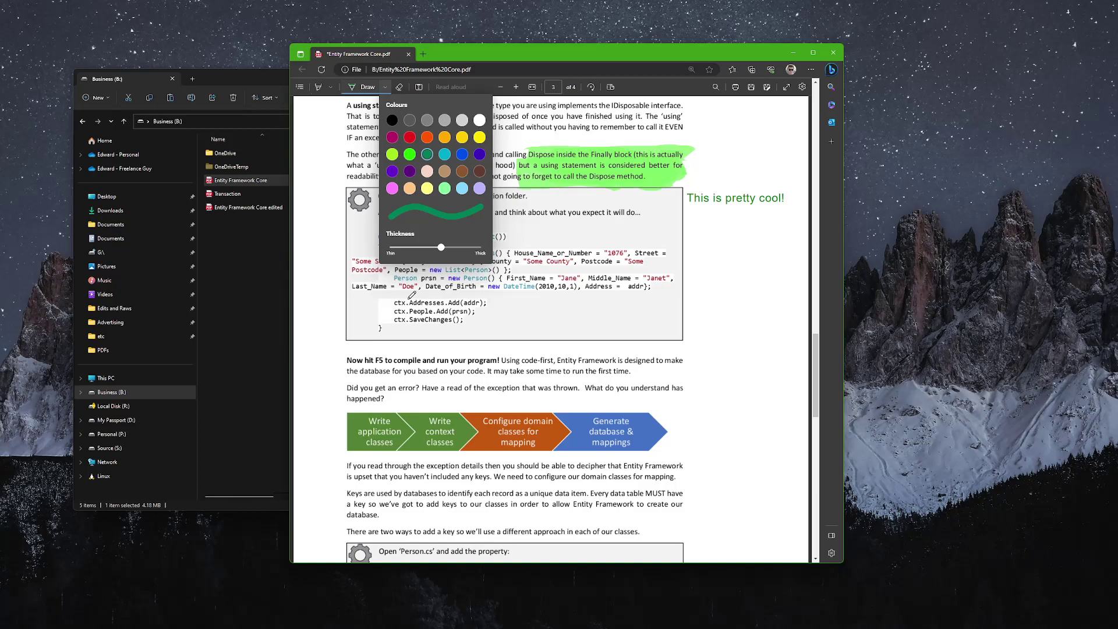
drag(411, 295, 404, 298)
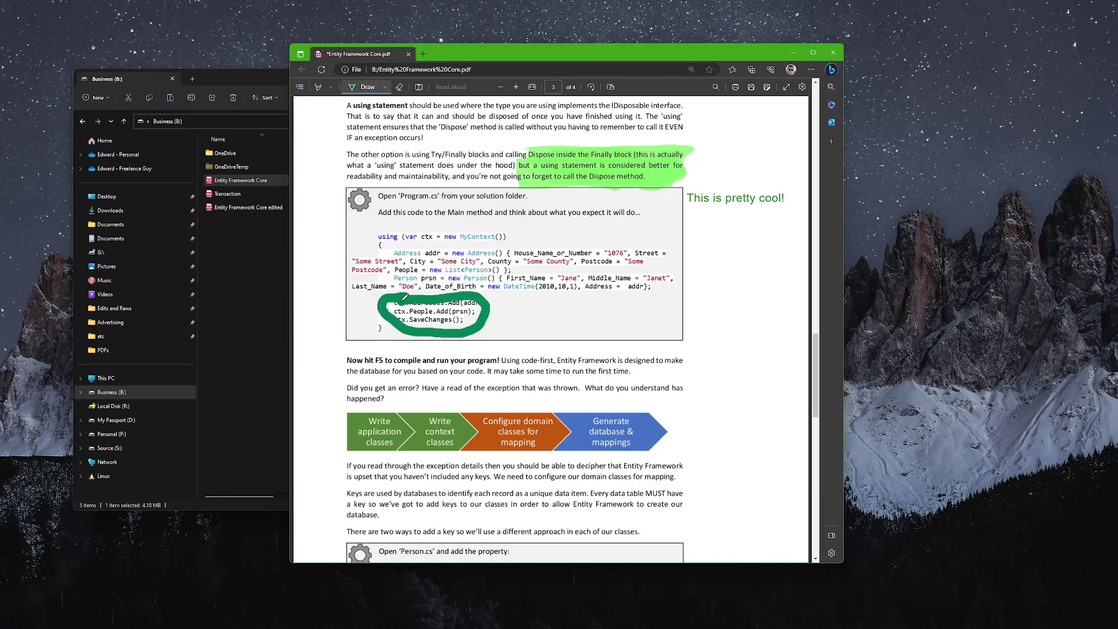
key(Escape)
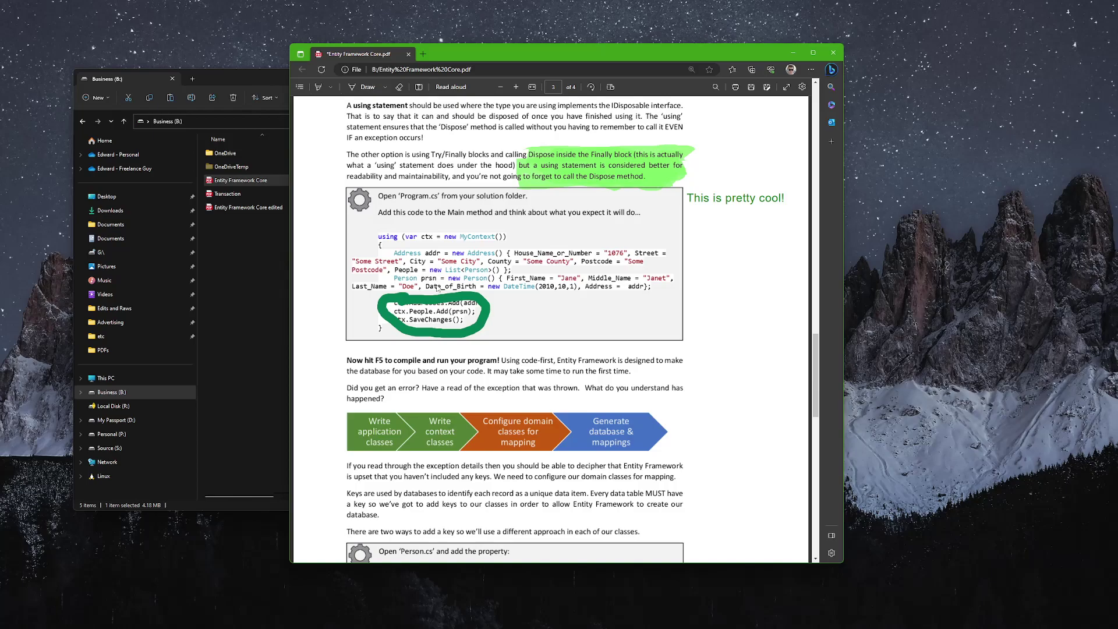
key(ctrl+z)
Redraw a closed green loop around the ctx Add and SaveChanges lines
click(376, 90)
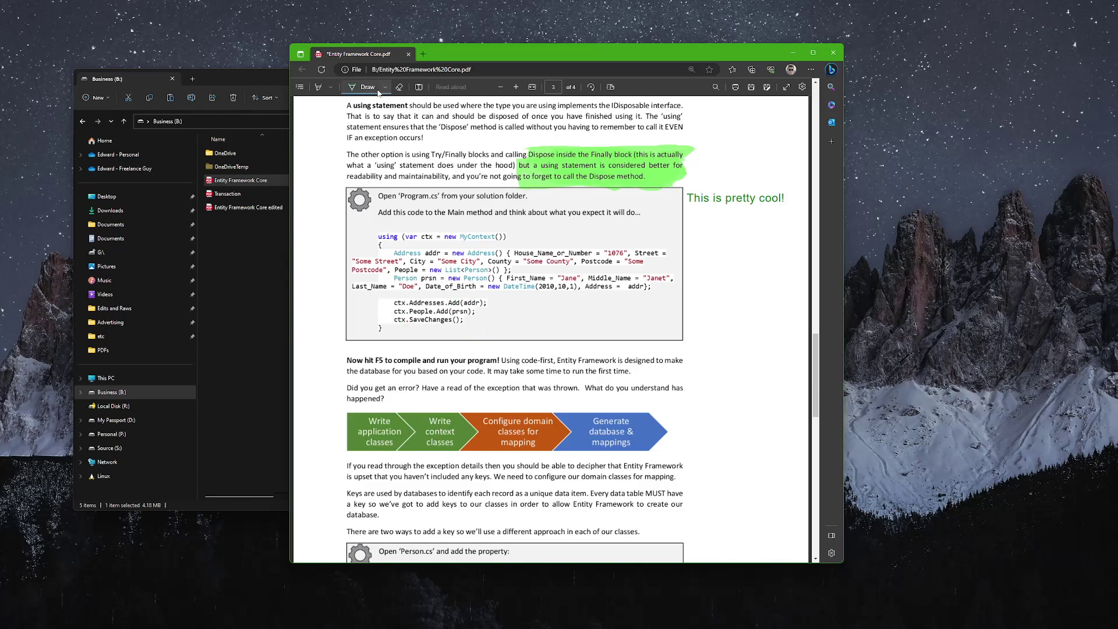
click(384, 87)
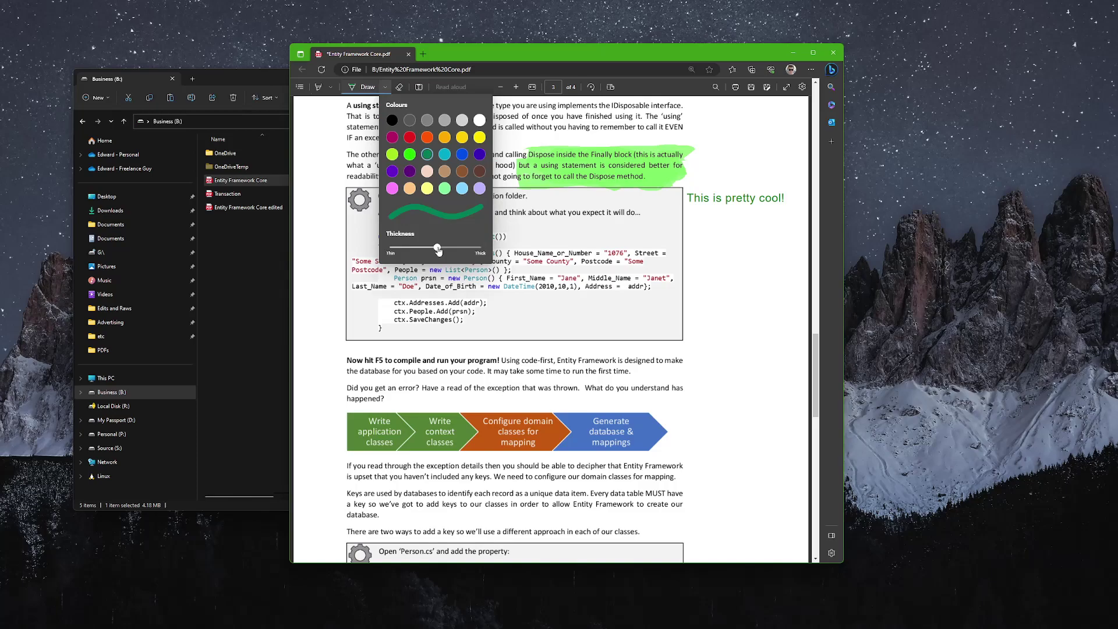
drag(390, 298, 496, 302)
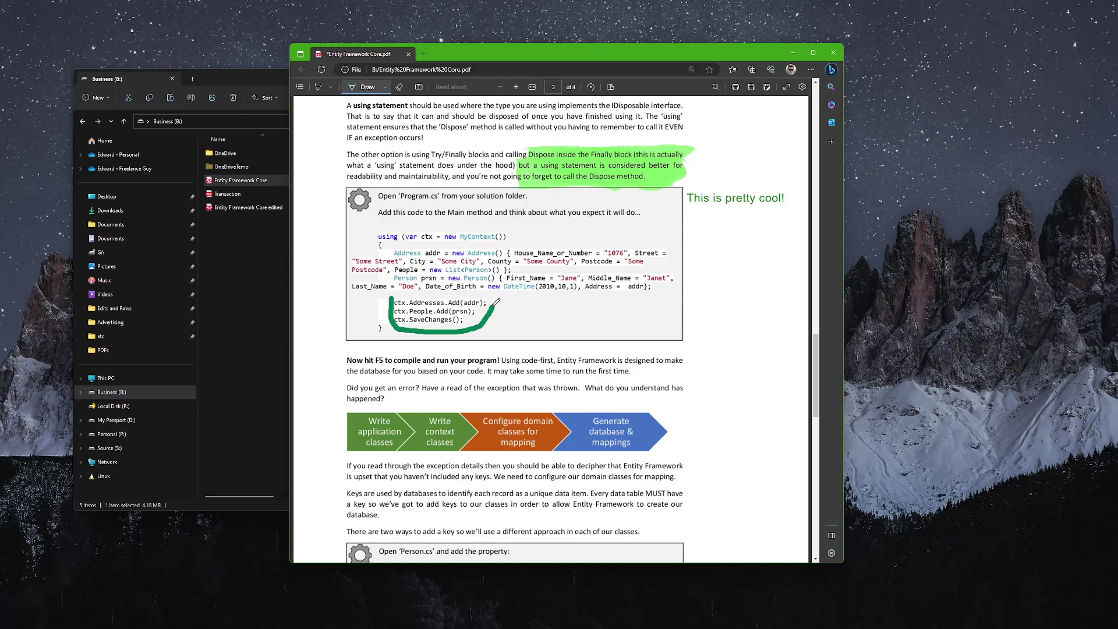
drag(495, 302, 391, 297)
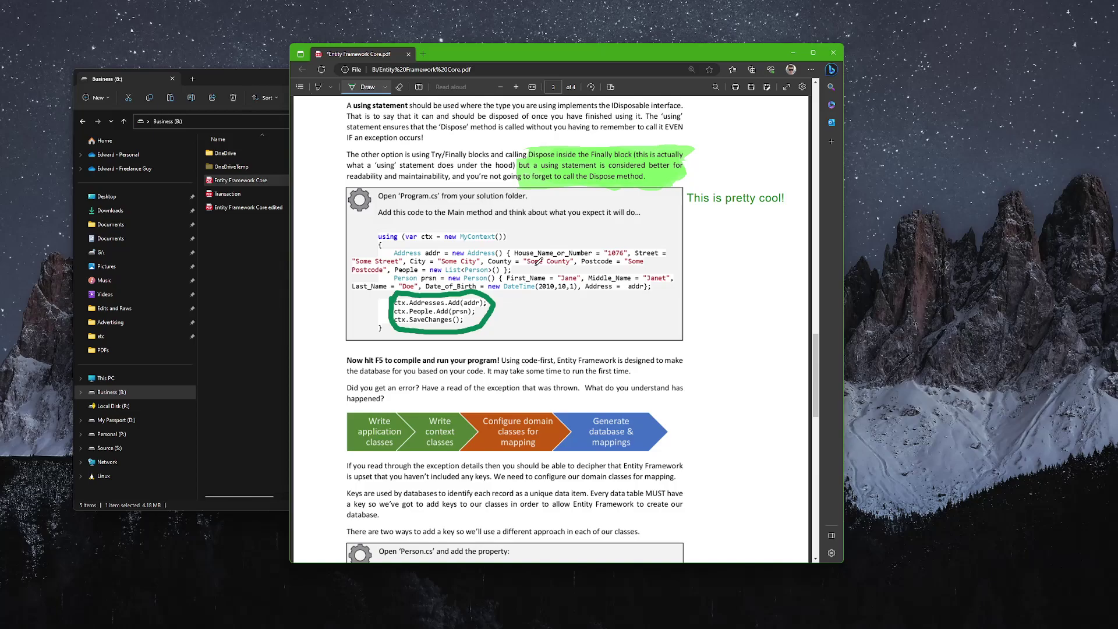
Erase the green highlighting from the Try/Finally paragraph, then turn the eraser off
click(399, 88)
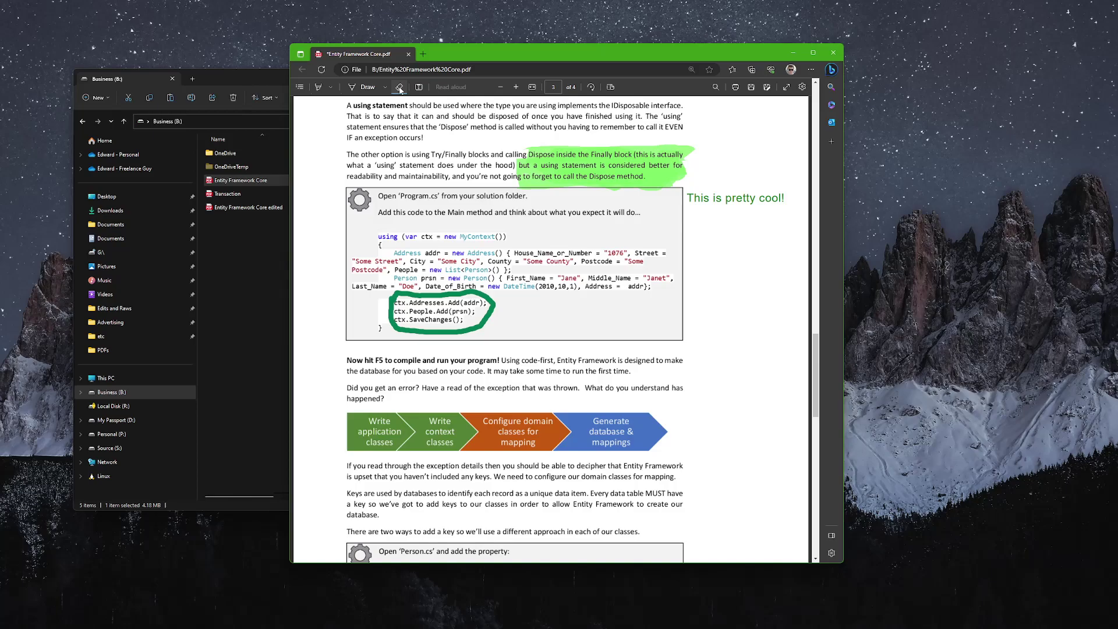
mouse_move(605, 169)
mouse_down()
mouse_move(691, 170)
mouse_move(673, 161)
mouse_up()
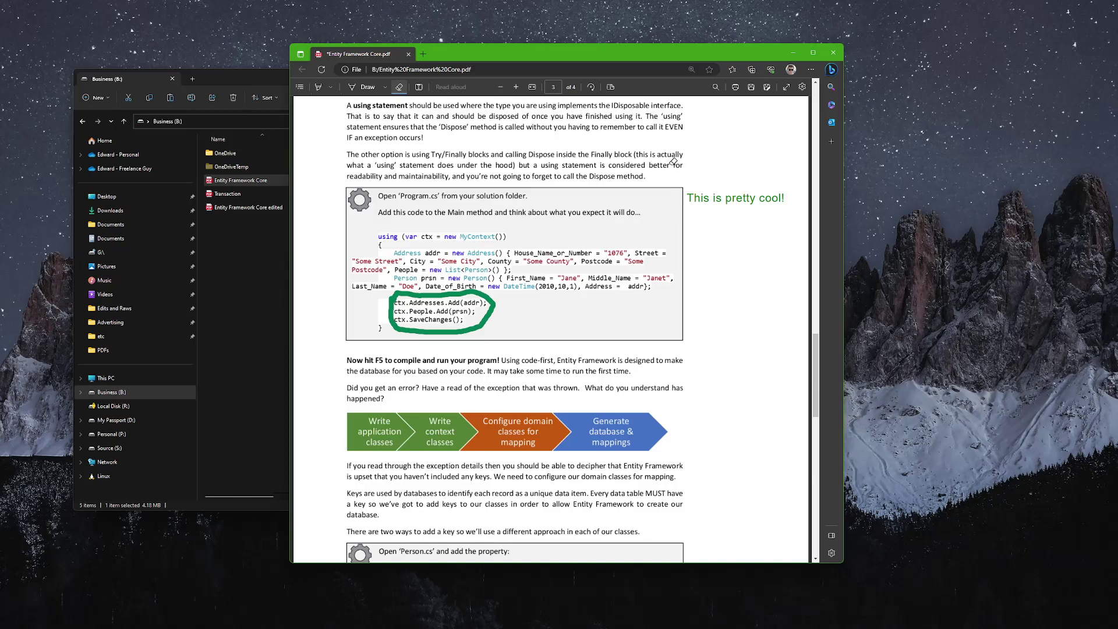
click(399, 87)
Add a second text note beside the code box reading 'This is pretty cool 2!'
right_click(550, 139)
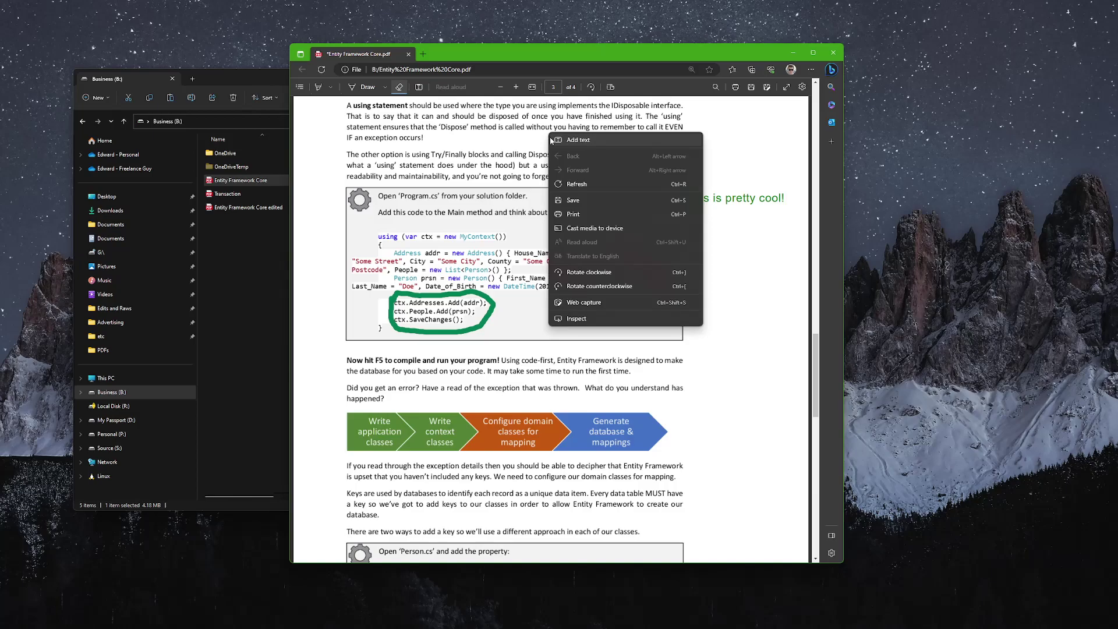
click(551, 140)
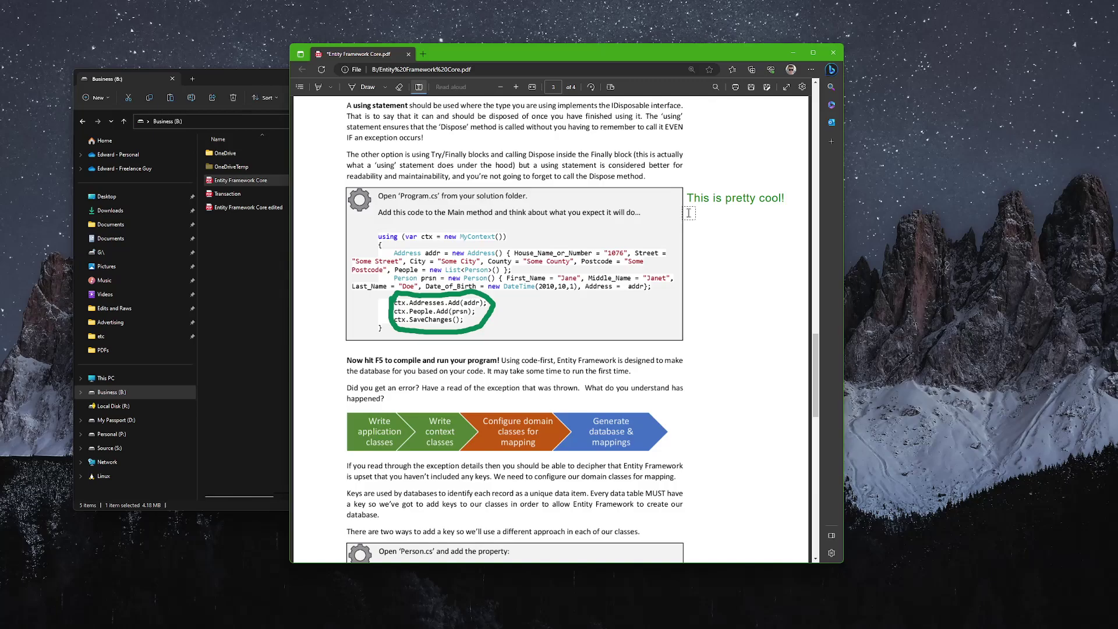
click(688, 212)
text(This si)
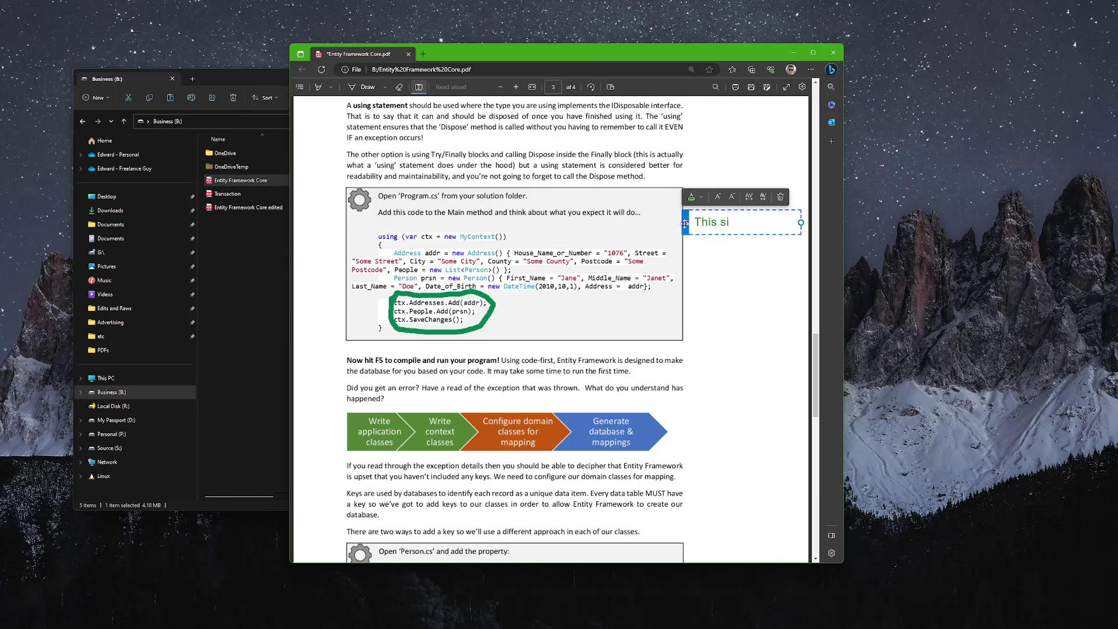
key(BackSpace)
key(BackSpace)
text(is pretty cool 2!)
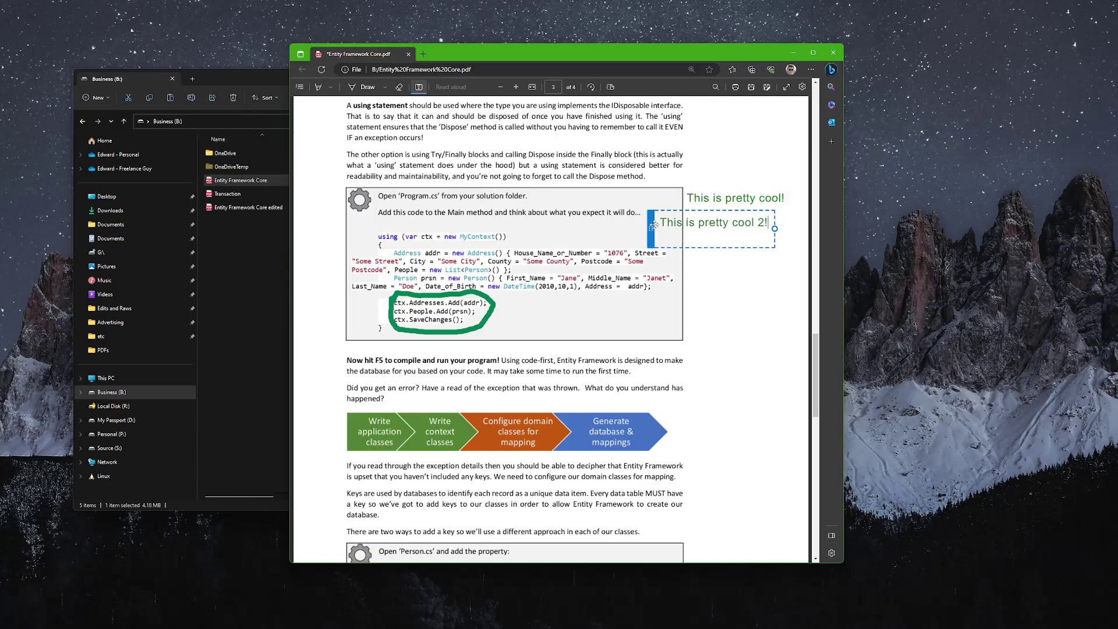
Line the second note up directly beneath the first note
drag(653, 226, 658, 229)
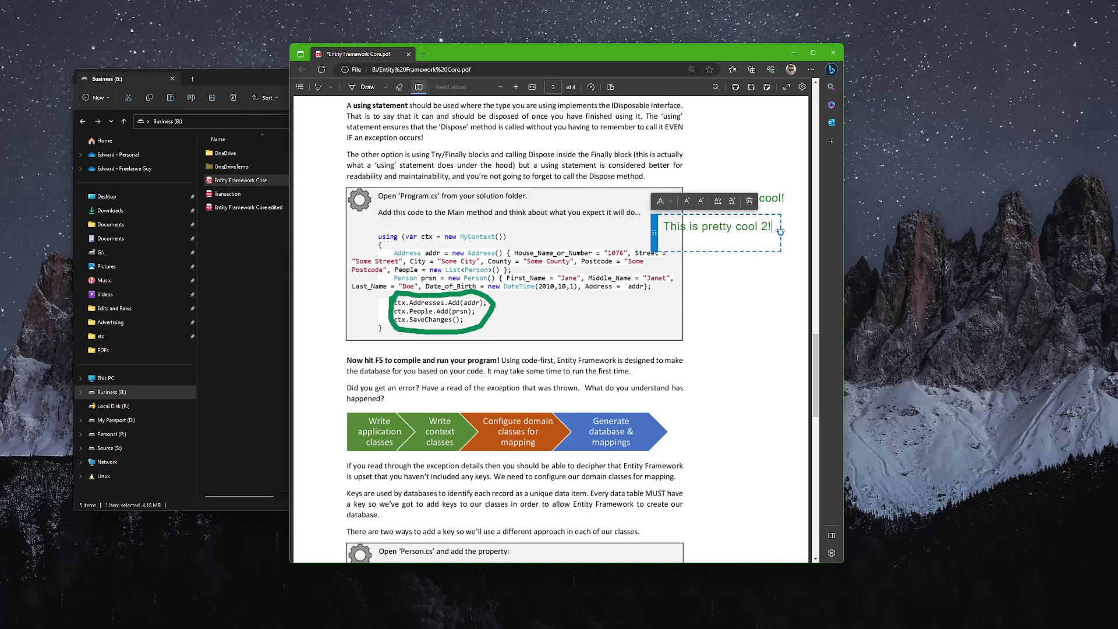
click(749, 335)
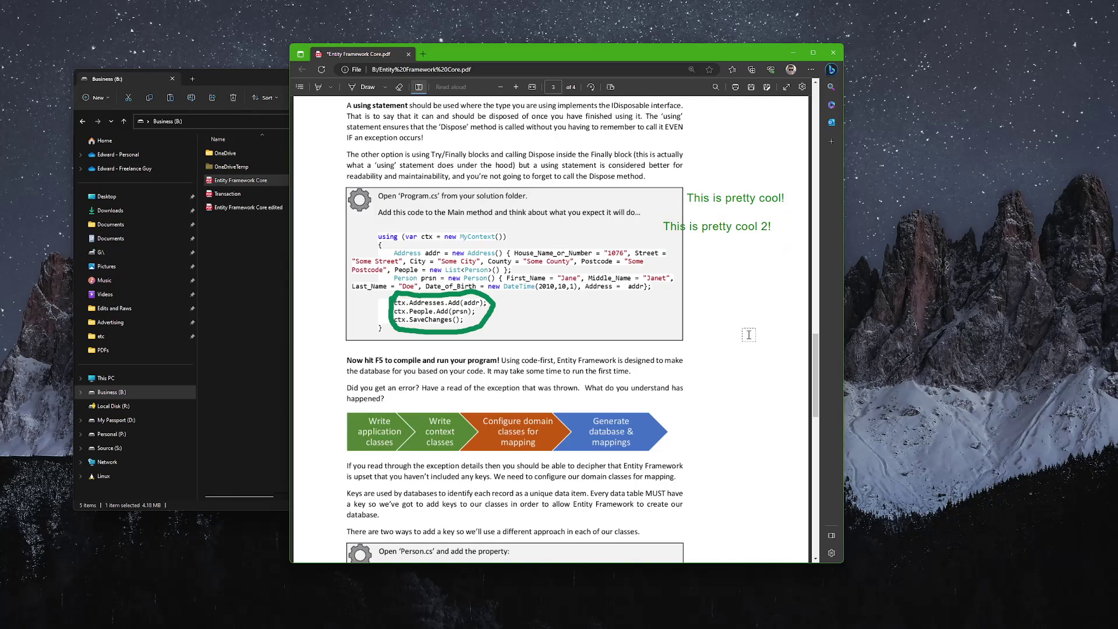
drag(716, 228, 739, 216)
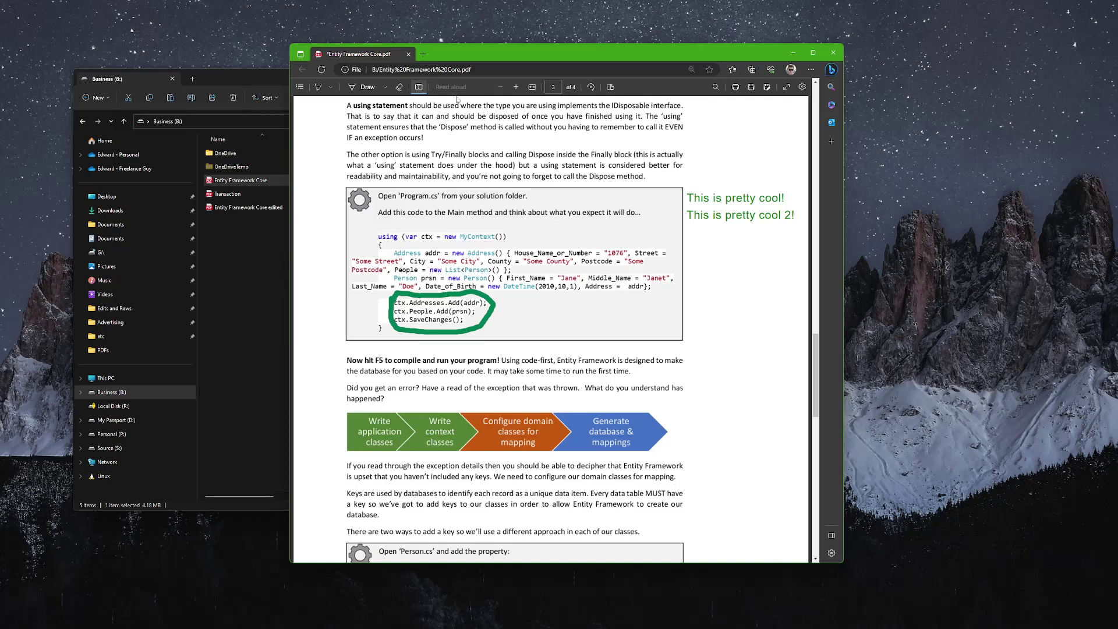
key(Escape)
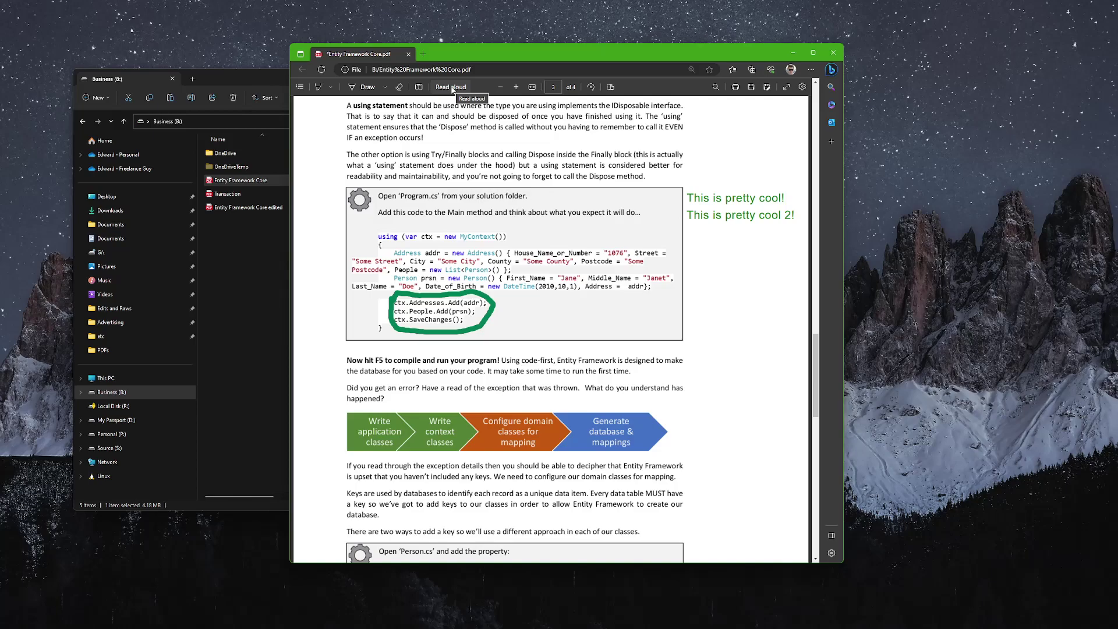
Try zooming out and in, then switch between fit-to-page and fit-to-width
click(500, 88)
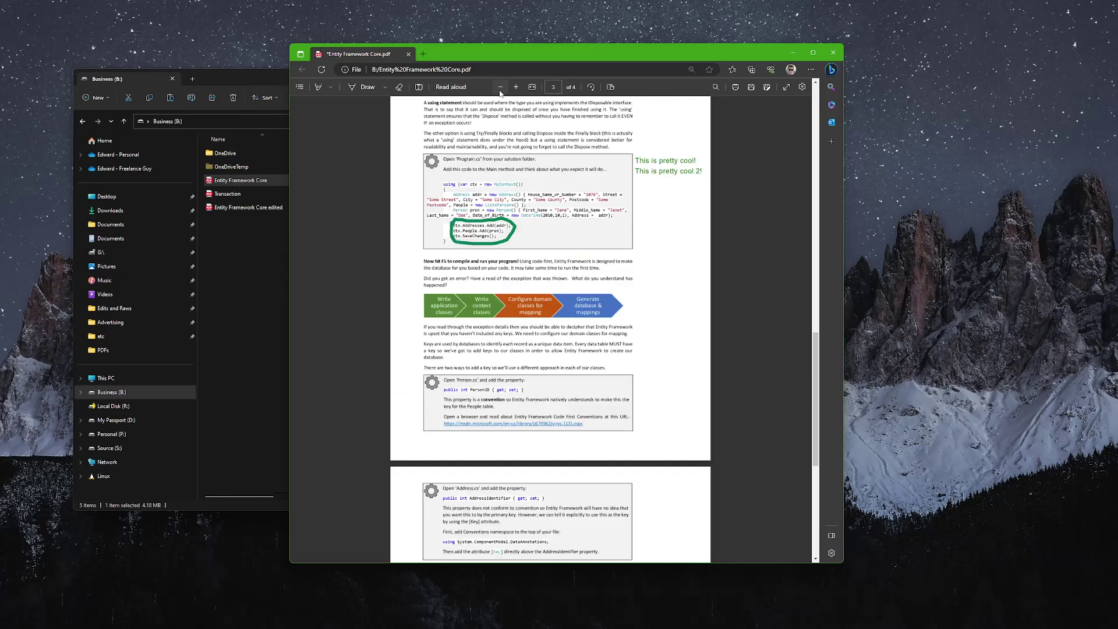
click(516, 88)
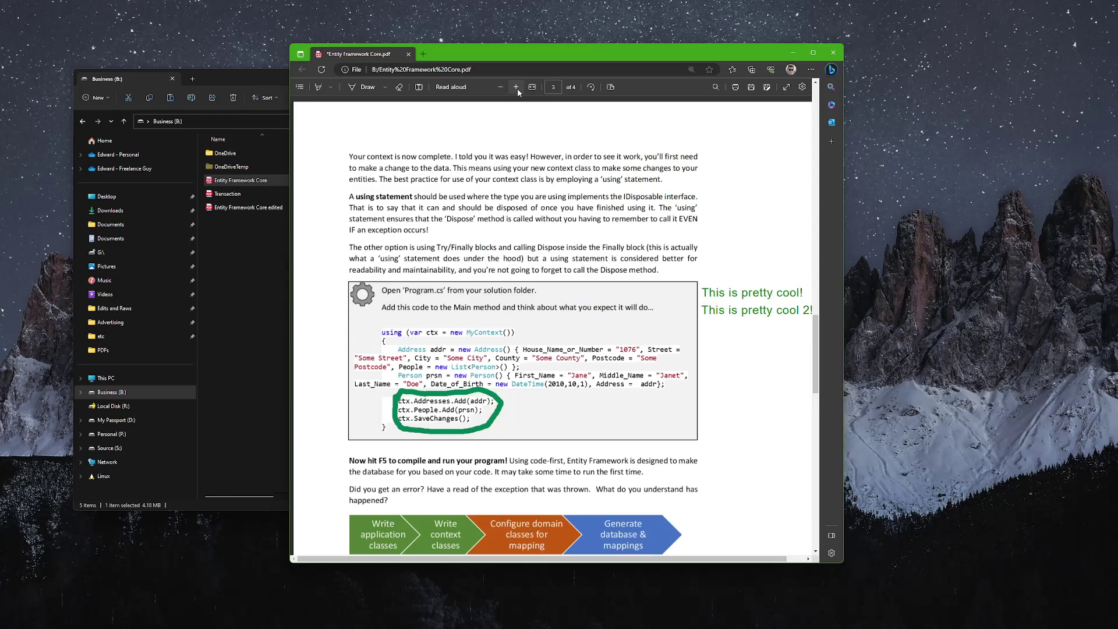
scroll(554, 199, down, 10)
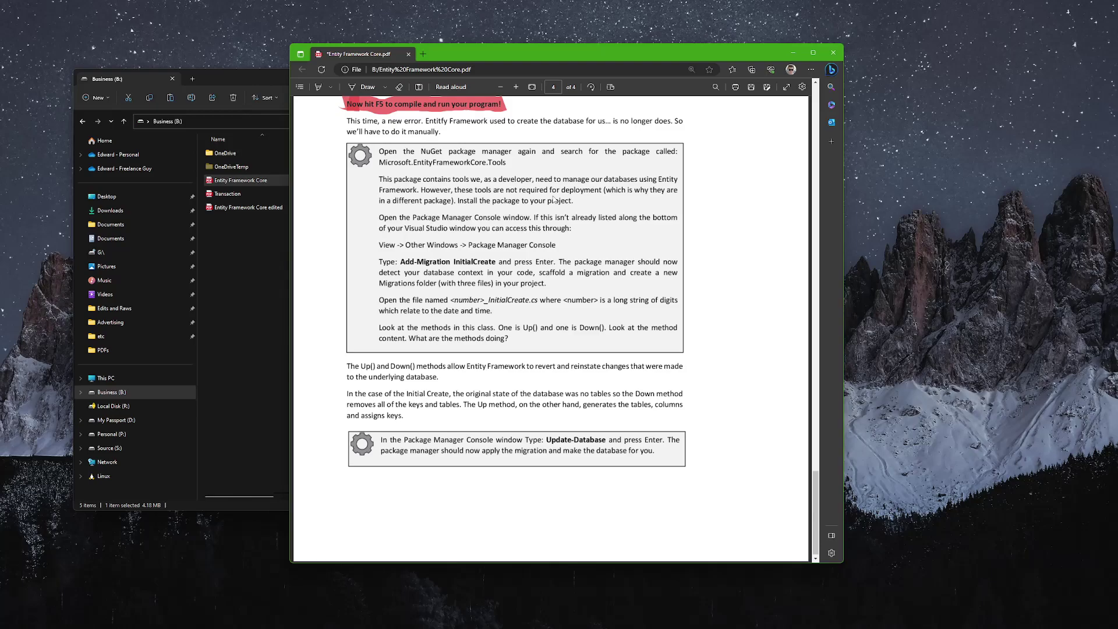
scroll(554, 200, up, 10)
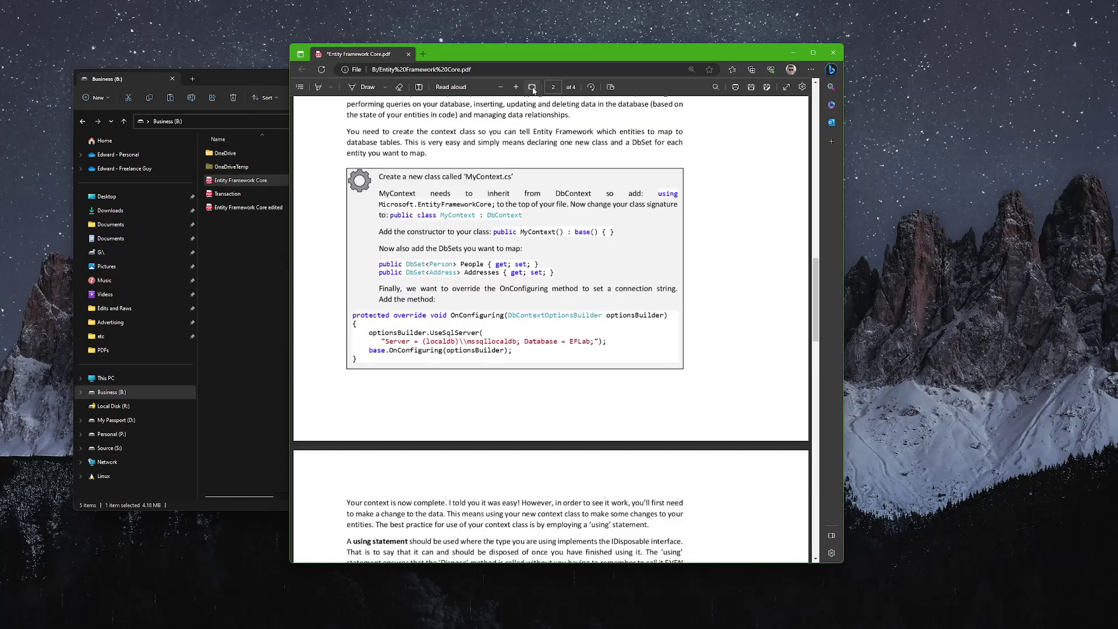
click(532, 88)
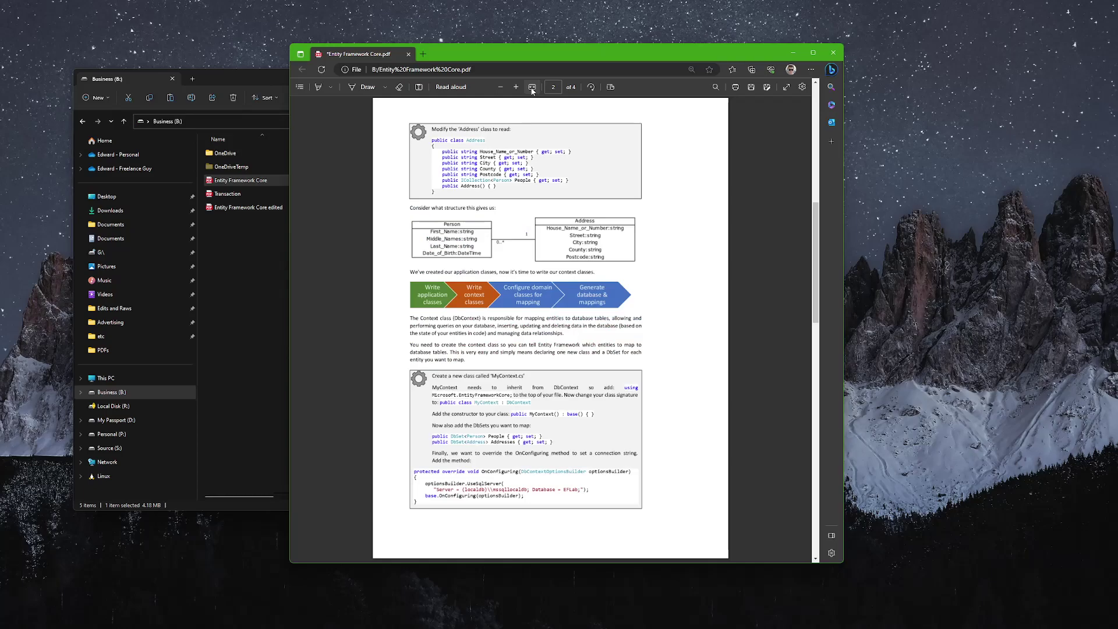
click(532, 88)
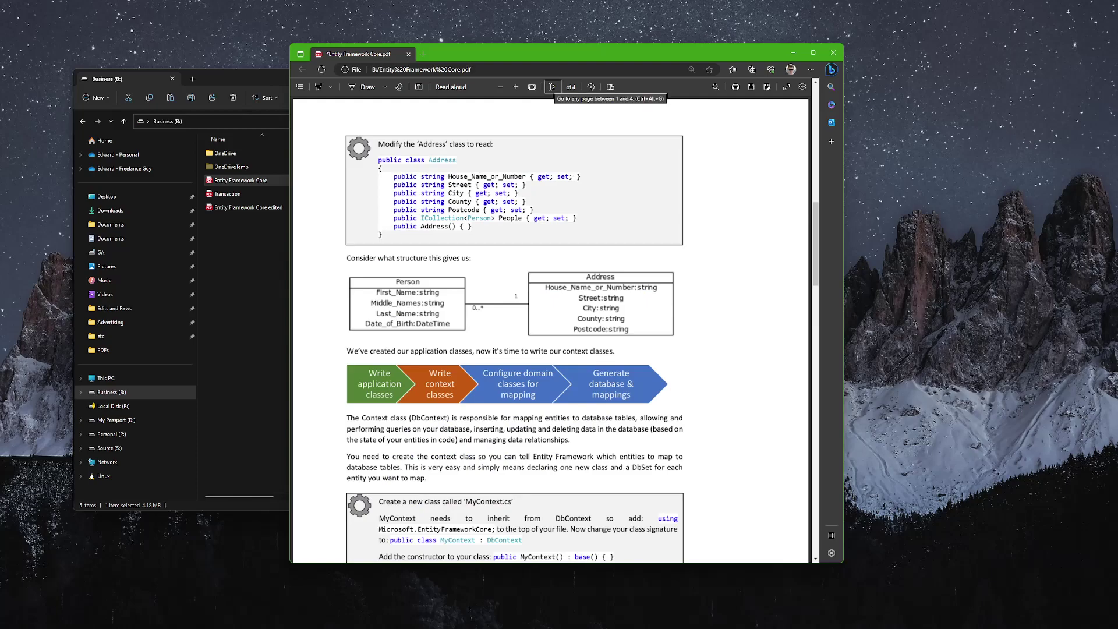
Rotate the page twice by 90°, then choose Two page view to show pages side by side
click(592, 88)
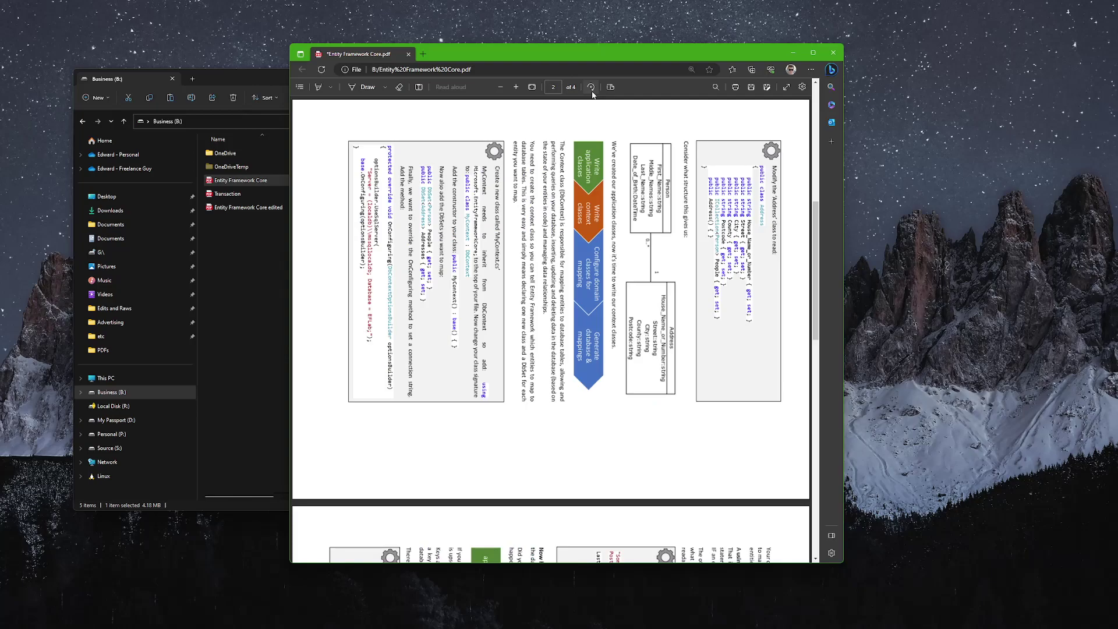
click(592, 91)
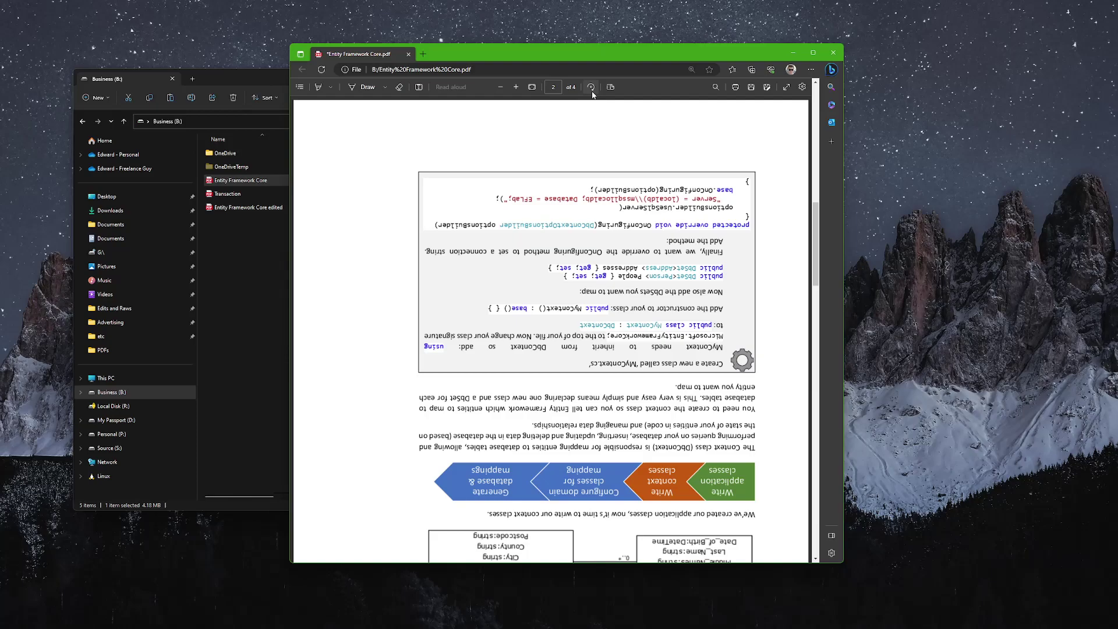
click(610, 86)
click(546, 121)
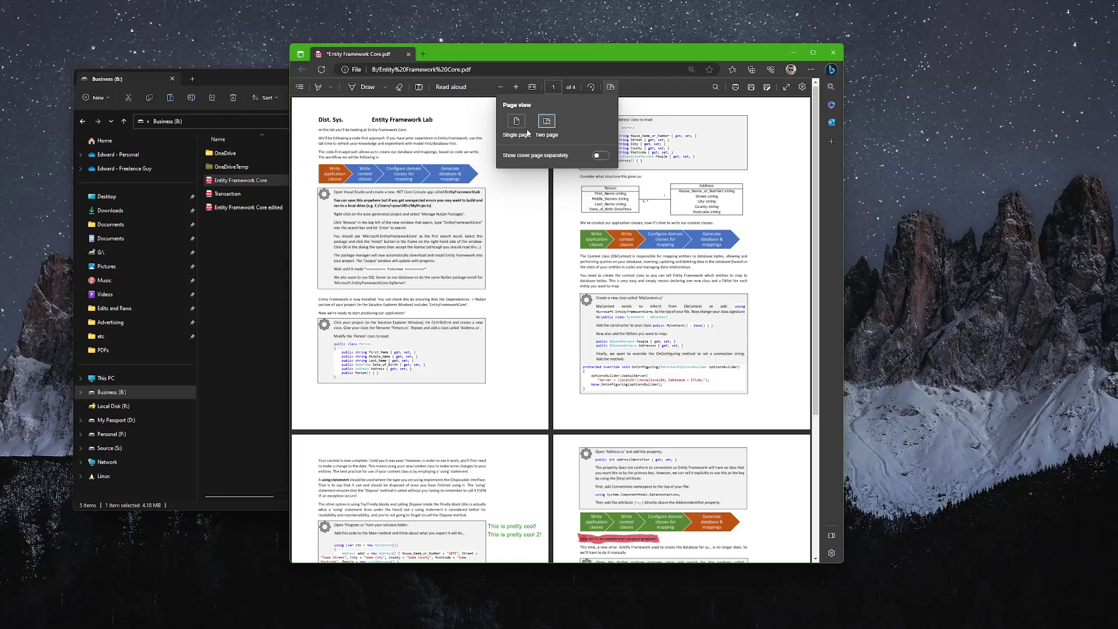
Scroll down in single-page layout to page 3 with the green circle and notes
scroll(560, 229, down, 4)
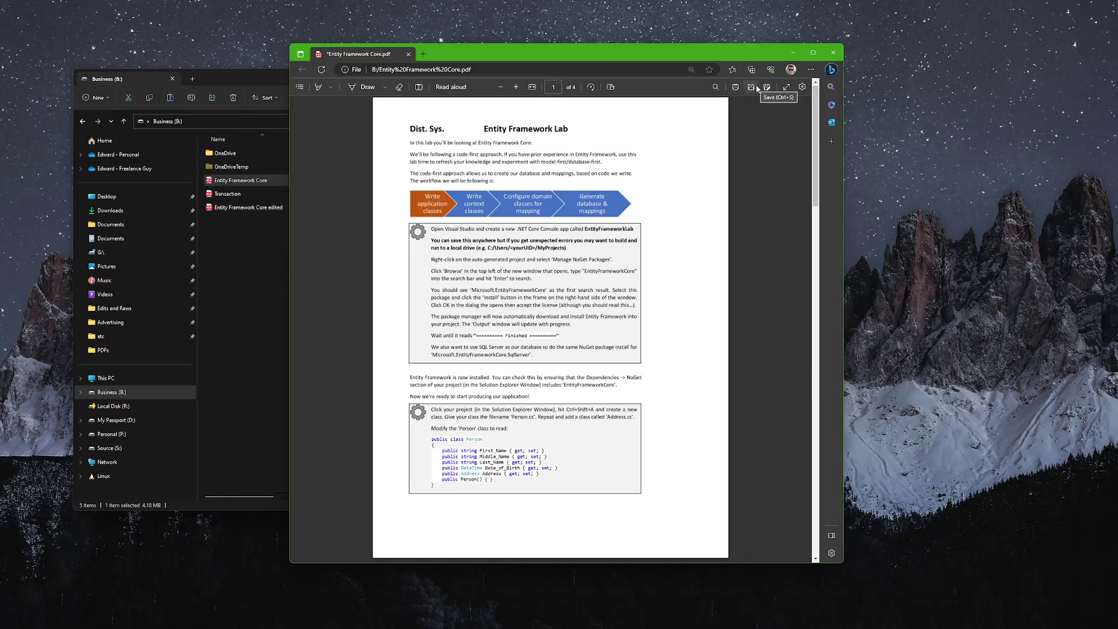
scroll(725, 95, down, 15)
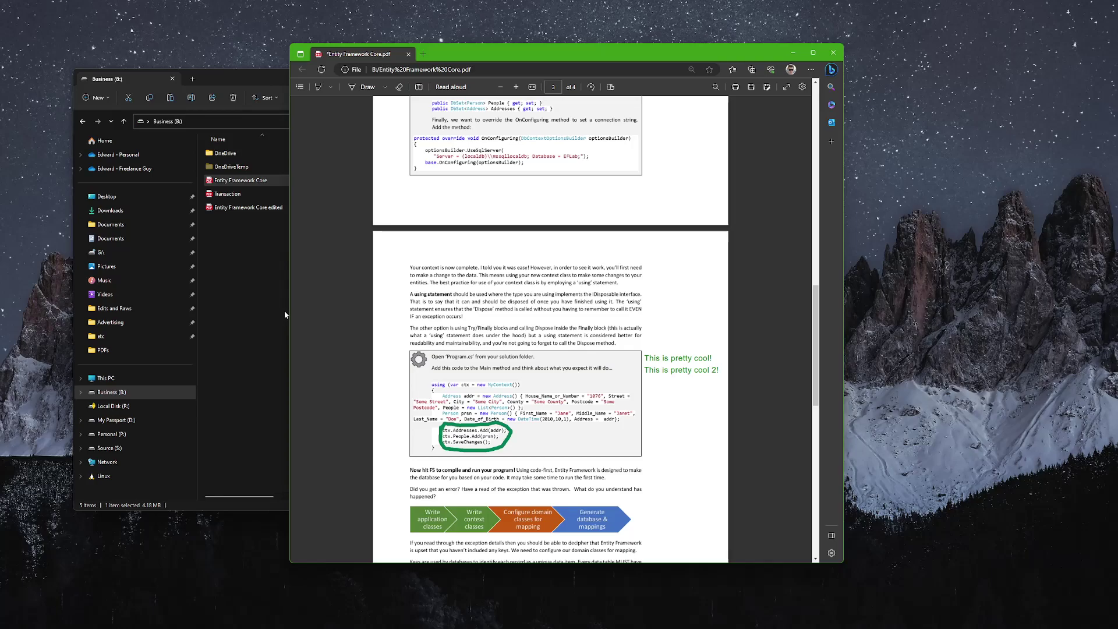
Drag 'Entity Framework Core edited.pdf' into Edge, then return to the original PDF's tab
drag(245, 207, 376, 269)
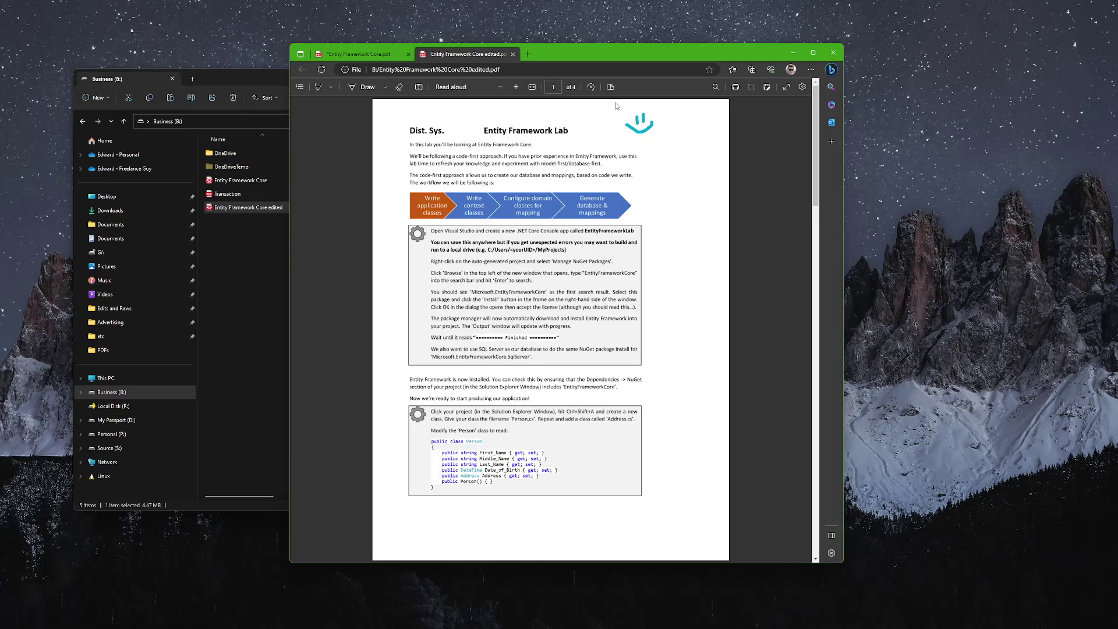
click(359, 54)
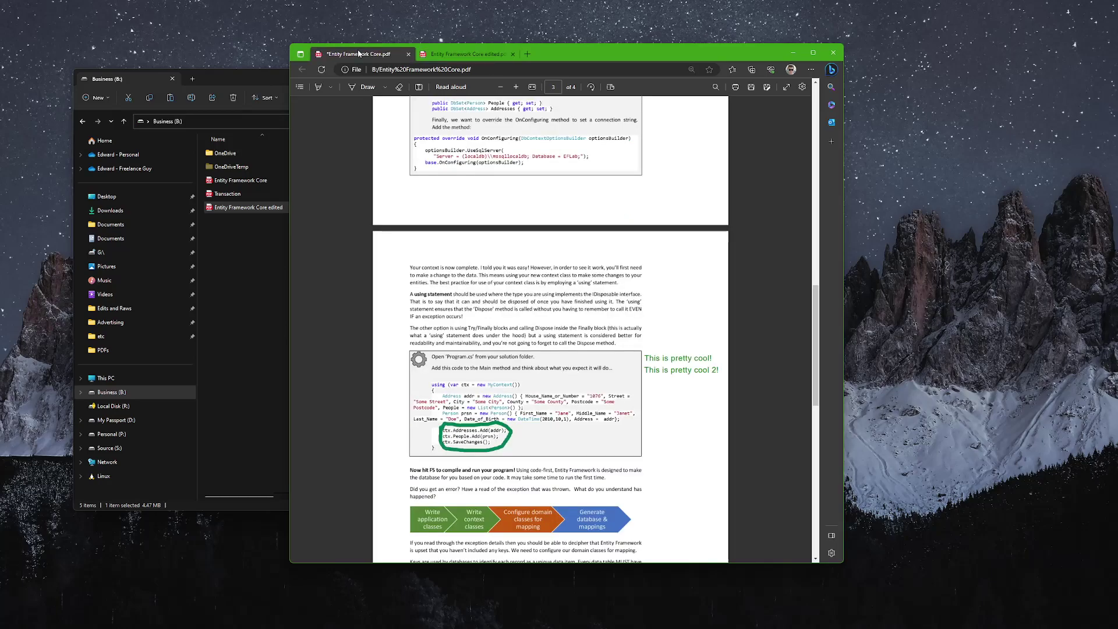
scroll(710, 188, up, 5)
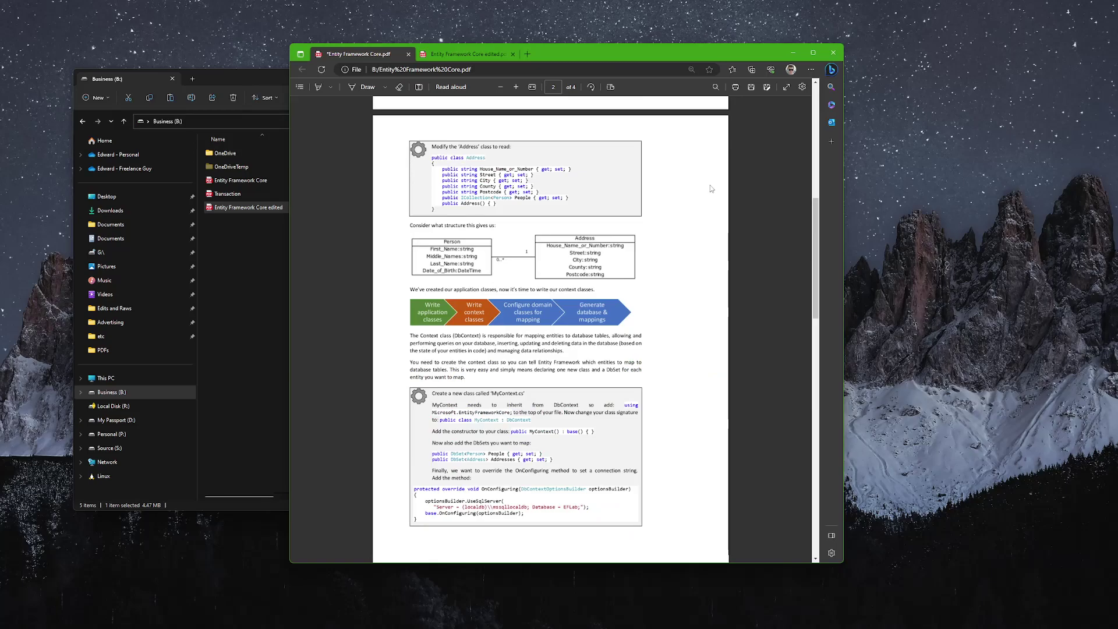
Move the edited copy into its own window, send the original to page 1, and snap both windows side by side
drag(463, 53, 755, 41)
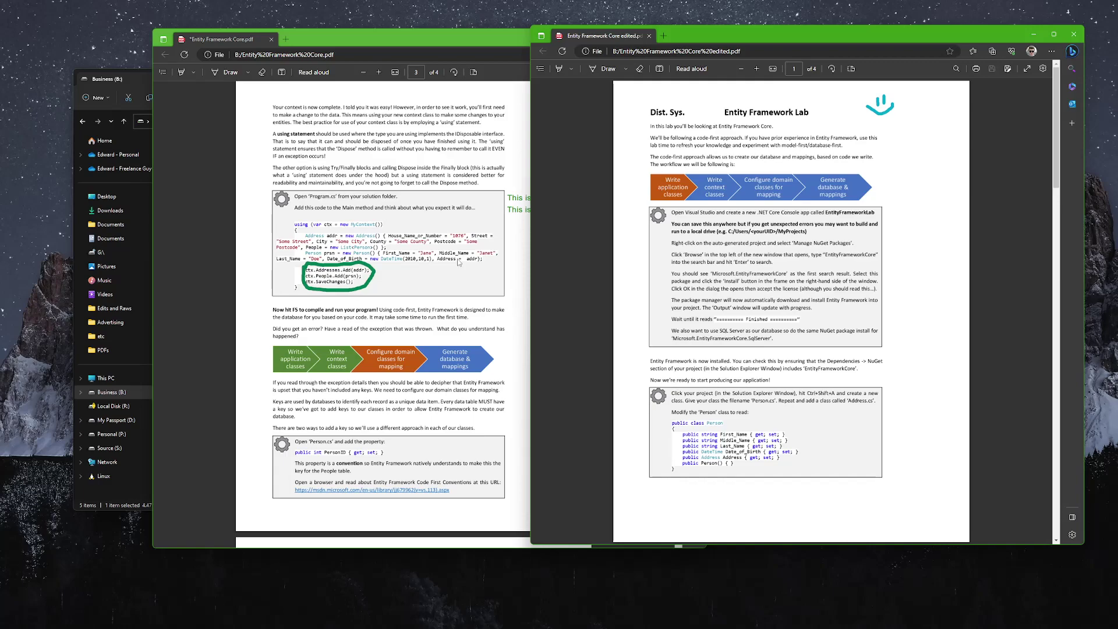
key(Home)
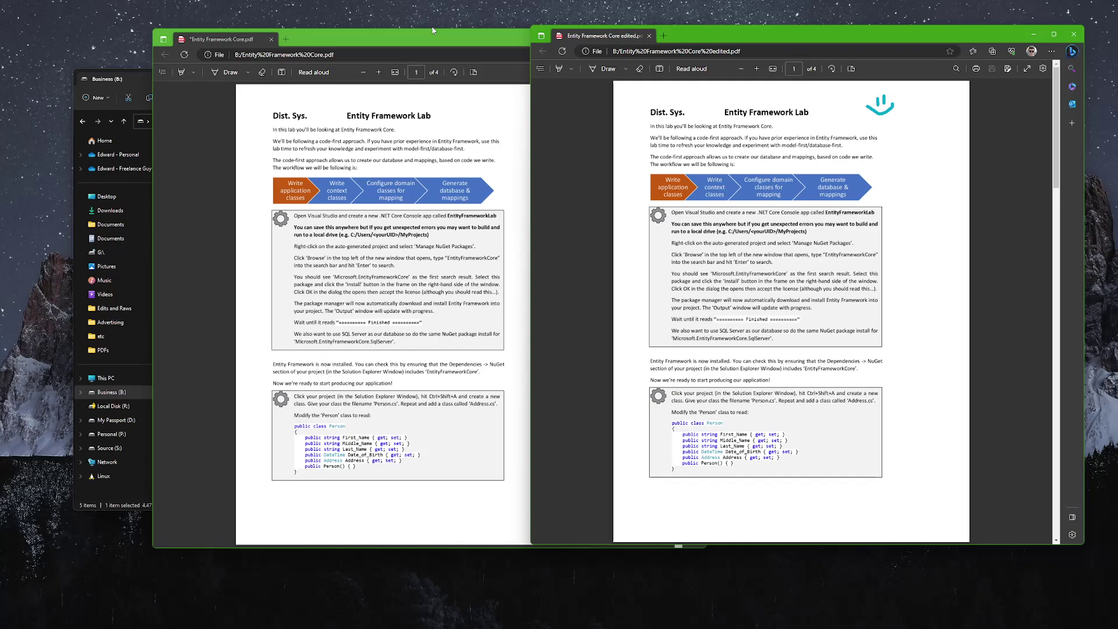
drag(432, 31, 393, 30)
drag(713, 51, 746, 51)
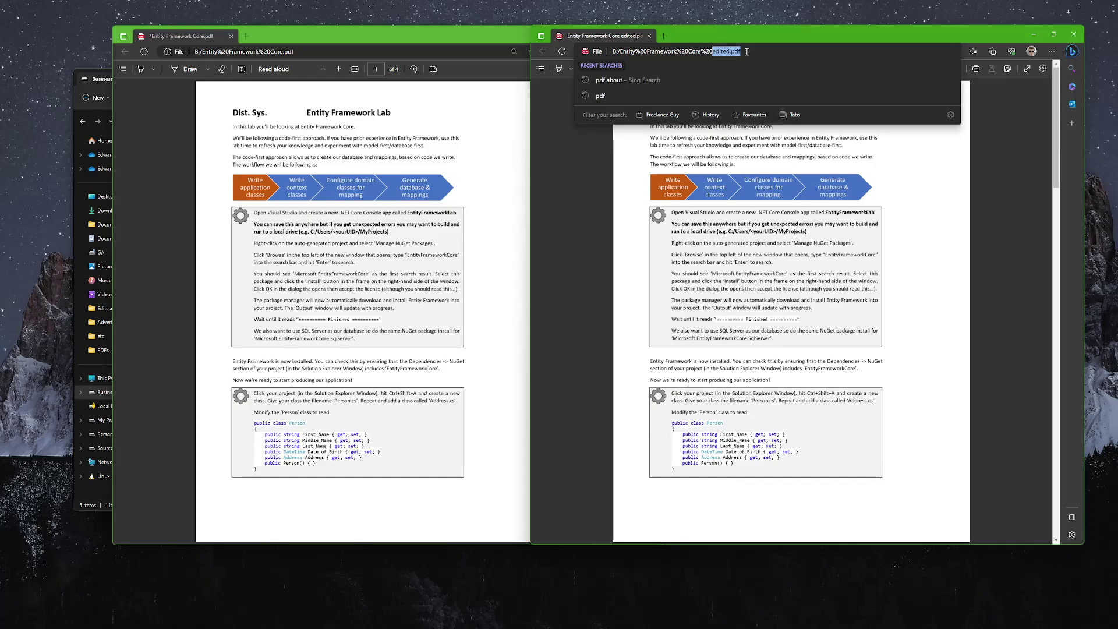
Bring the original PDF window to the front and view it briefly in full screen
key(alt+Tab)
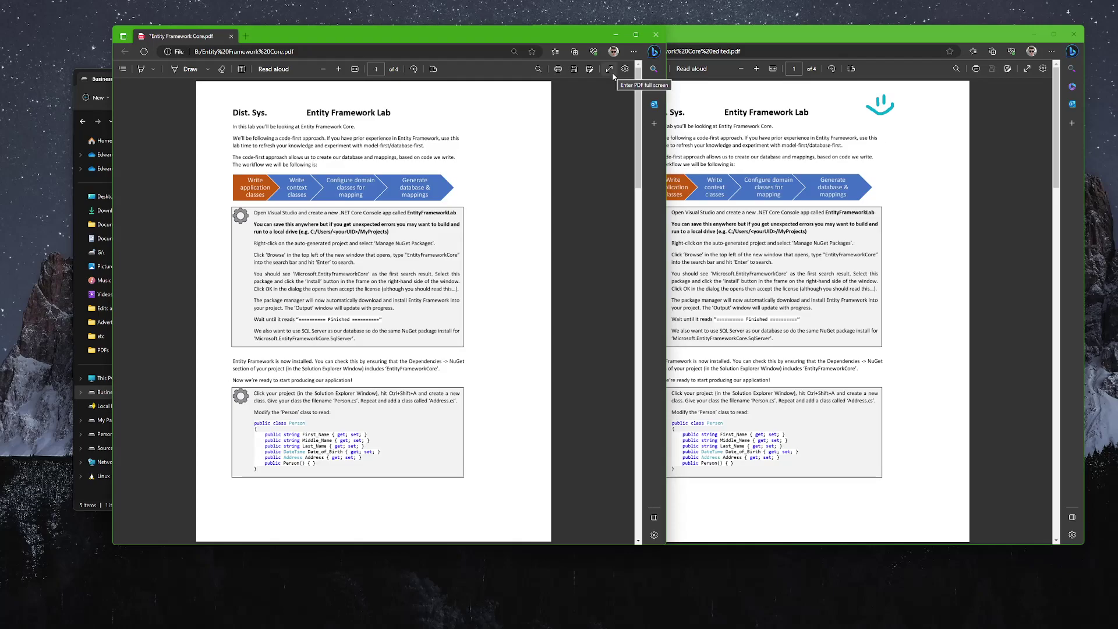
click(611, 71)
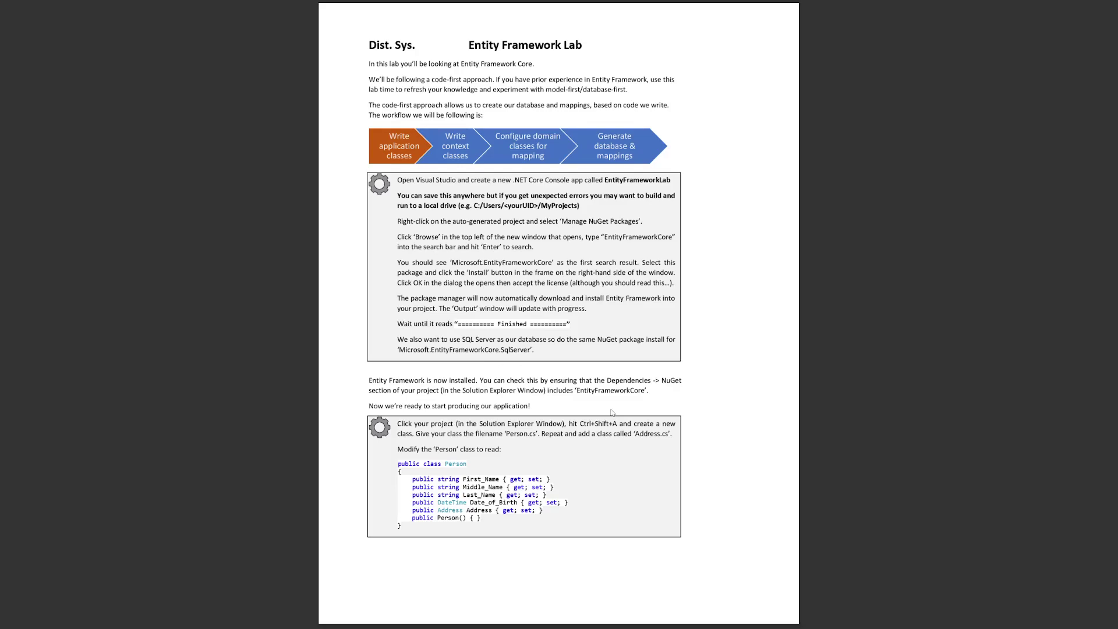
key(Escape)
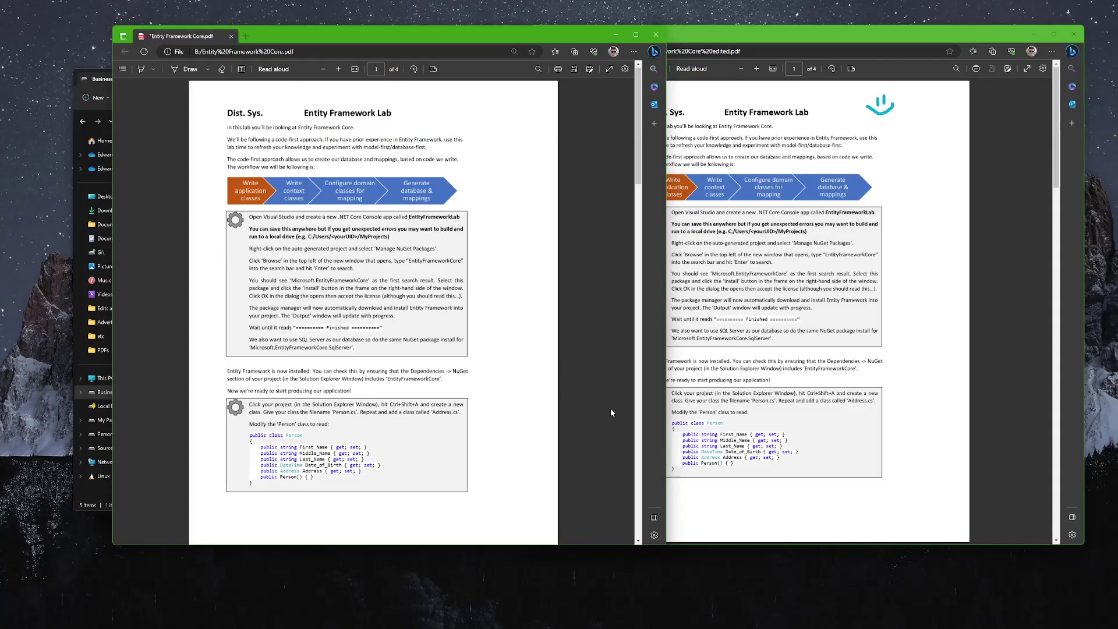